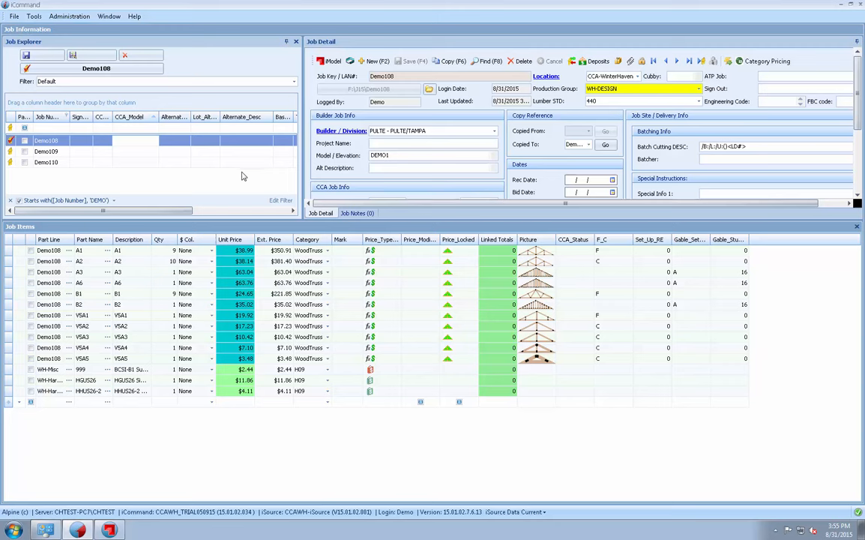
Step: Customize the Job Items grid columns and remove Picture from the selected fields
{"action": "right_click", "coordinate": [201, 244]}
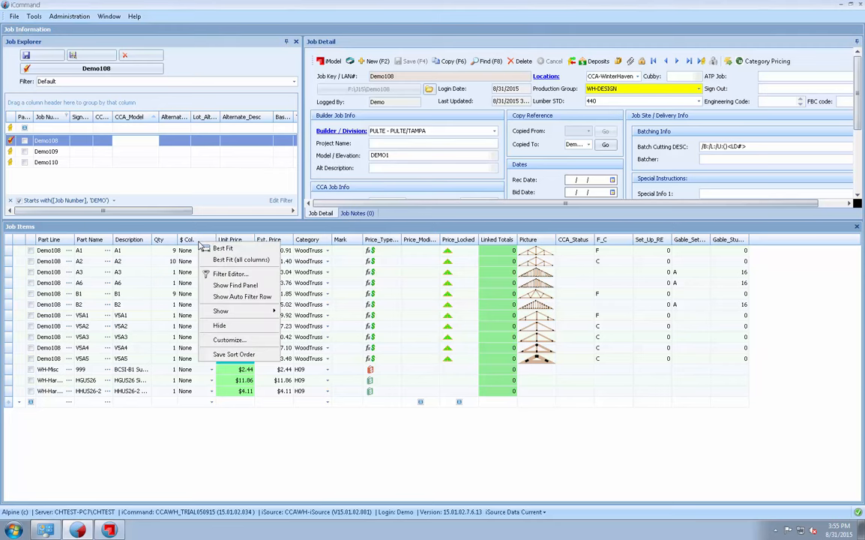
{"action": "left_click", "coordinate": [228, 341]}
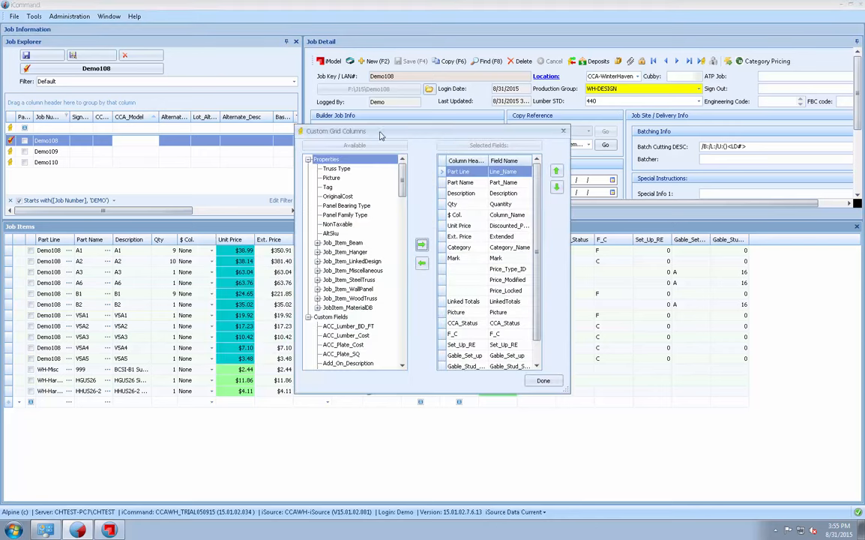
{"action": "left_click_drag", "start_coordinate": [380, 135], "coordinate": [264, 136]}
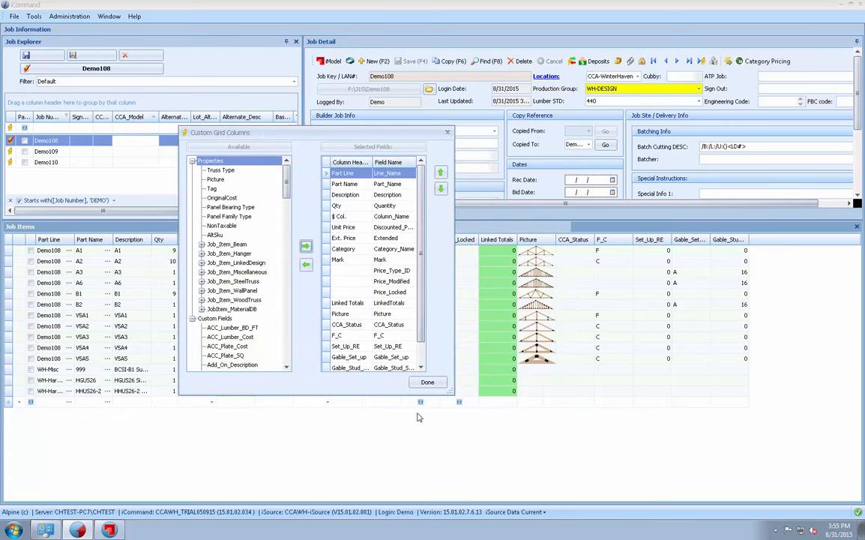
{"action": "left_click_drag", "start_coordinate": [453, 393], "coordinate": [470, 432]}
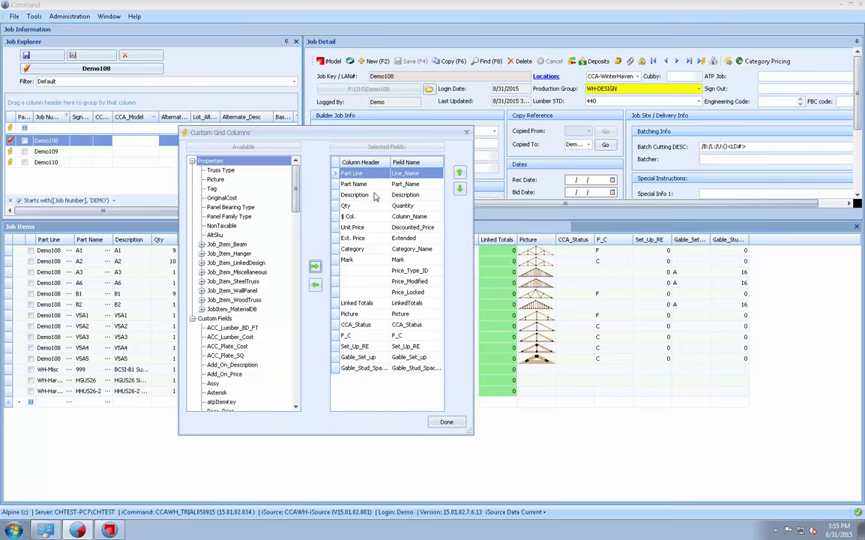
{"action": "left_click", "coordinate": [367, 314]}
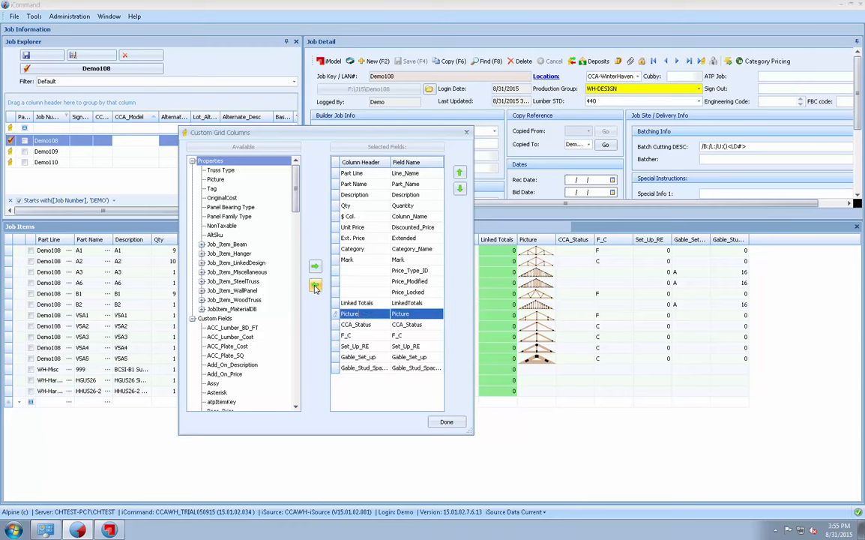
{"action": "left_click", "coordinate": [314, 287]}
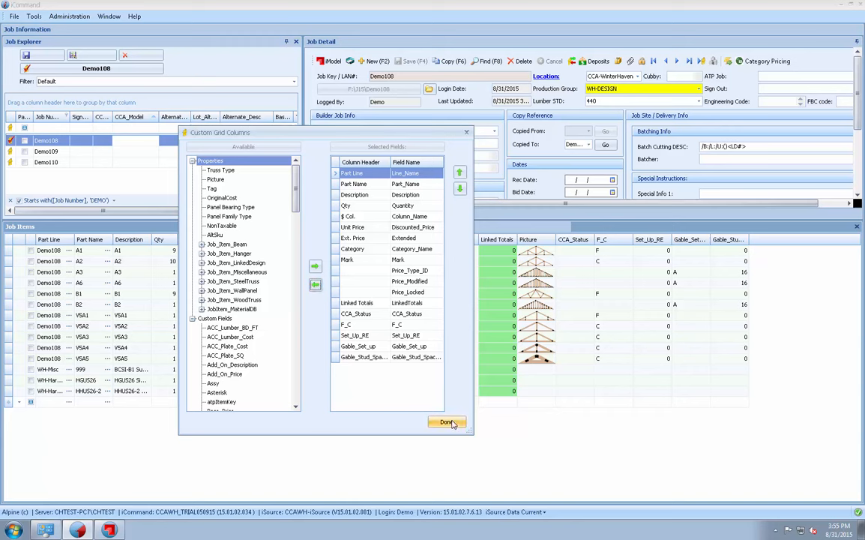
Step: Add the Asterisk custom field to the Job Items grid and place the Mark and Asterisk columns, in that order, directly after Part Name
{"action": "left_click", "coordinate": [218, 393]}
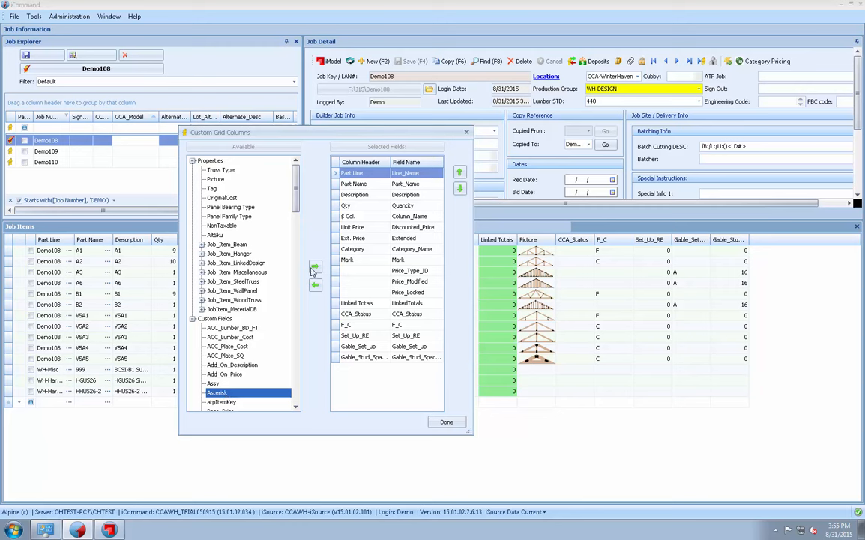
{"action": "left_click", "coordinate": [314, 267]}
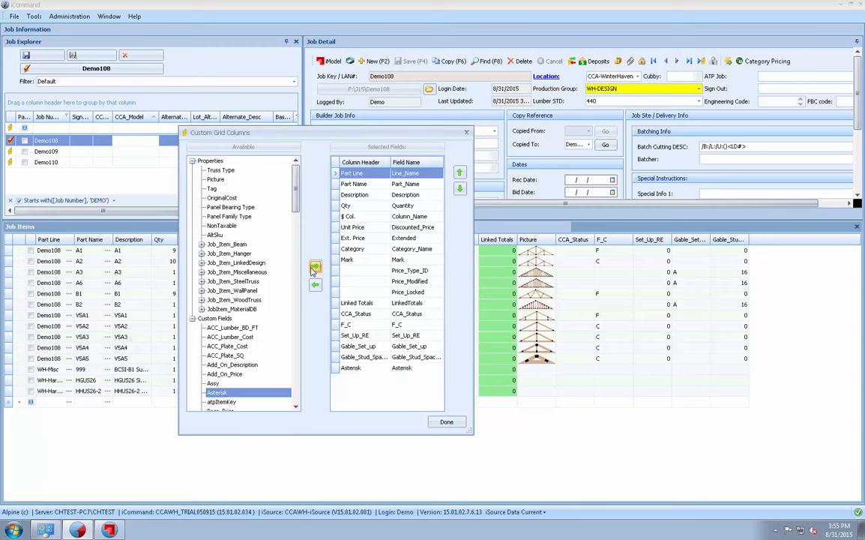
{"action": "left_click", "coordinate": [447, 423]}
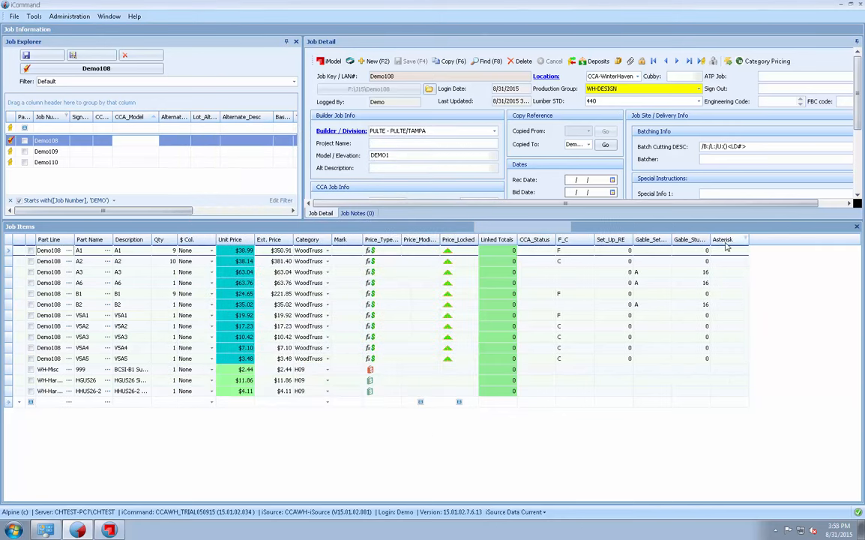
{"action": "left_click_drag", "start_coordinate": [718, 242], "coordinate": [111, 247]}
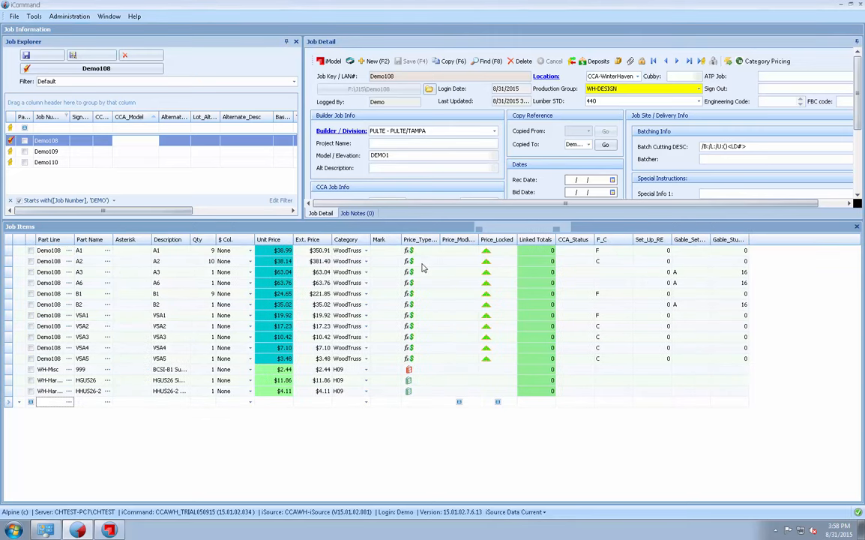
{"action": "left_click_drag", "start_coordinate": [378, 240], "coordinate": [114, 248]}
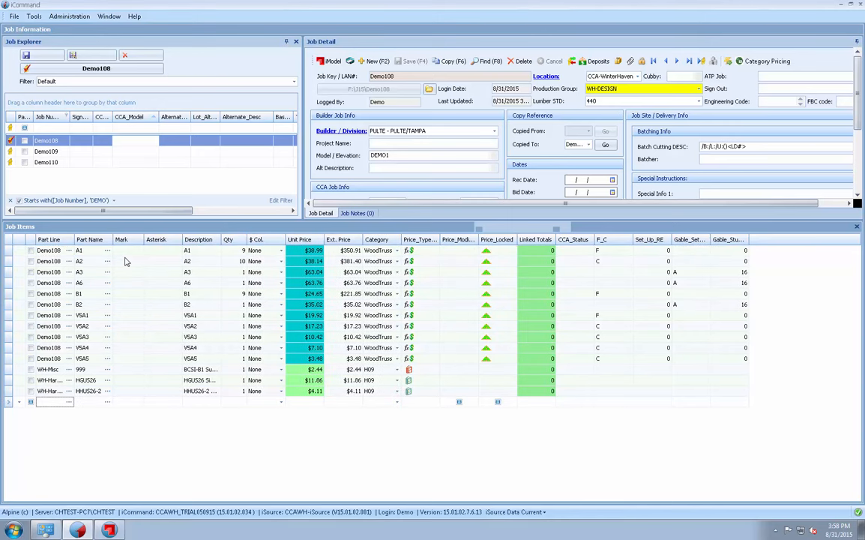
Step: Best-fit the Asterisk column, the Qty column and all Job Items columns, and narrow the blank column at the start of the grid
{"action": "right_click", "coordinate": [166, 241]}
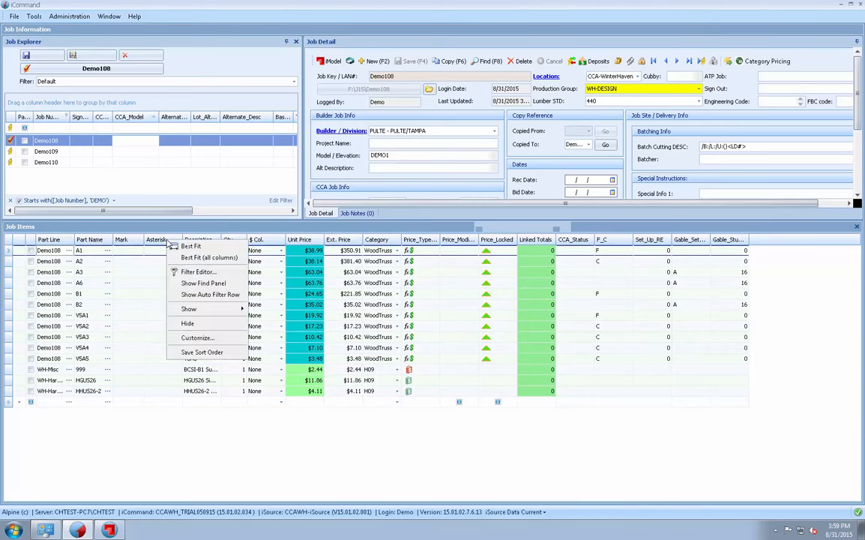
{"action": "left_click", "coordinate": [187, 247]}
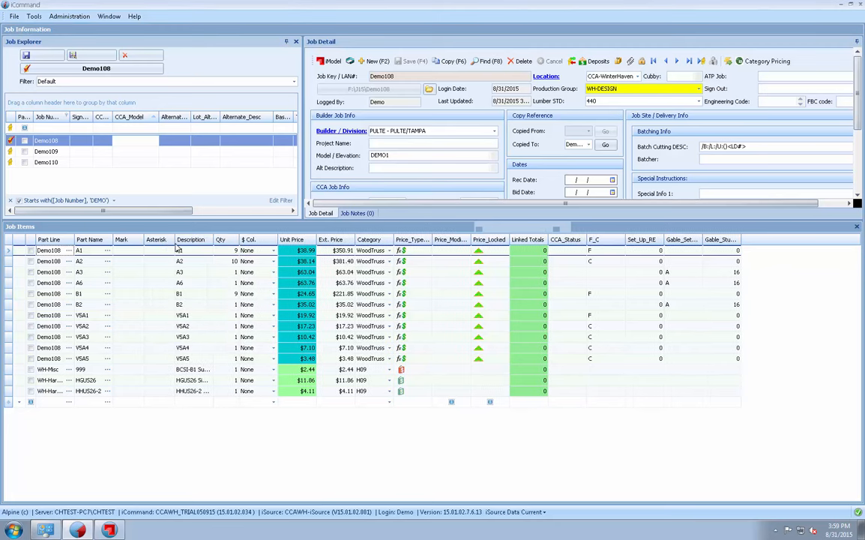
{"action": "right_click", "coordinate": [220, 245]}
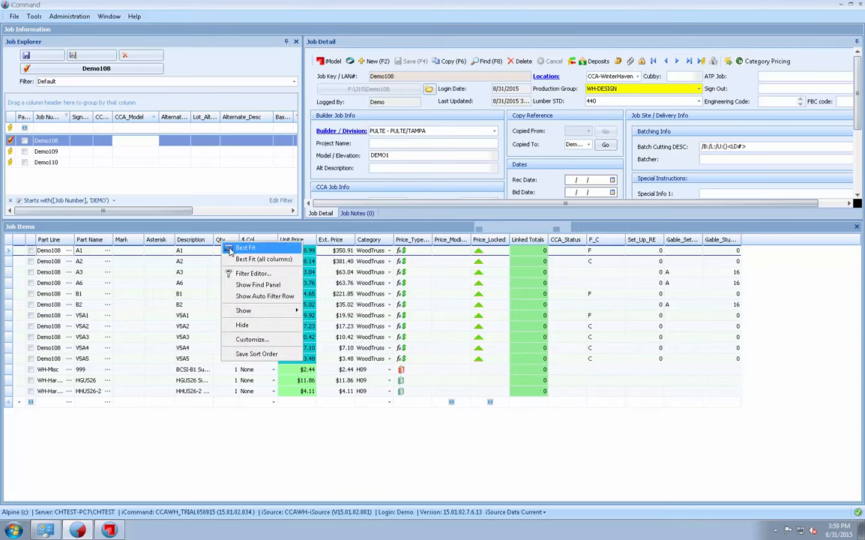
{"action": "left_click", "coordinate": [230, 251]}
{"action": "right_click", "coordinate": [253, 240]}
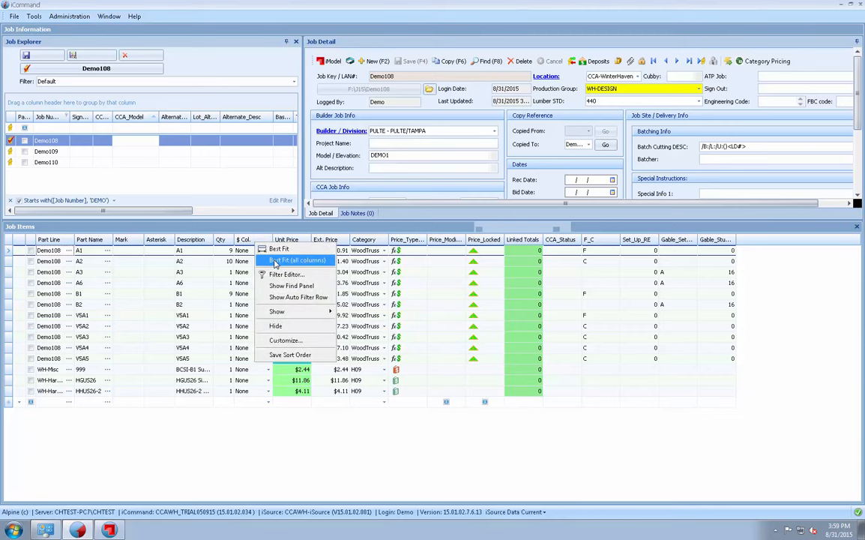
{"action": "left_click", "coordinate": [275, 262]}
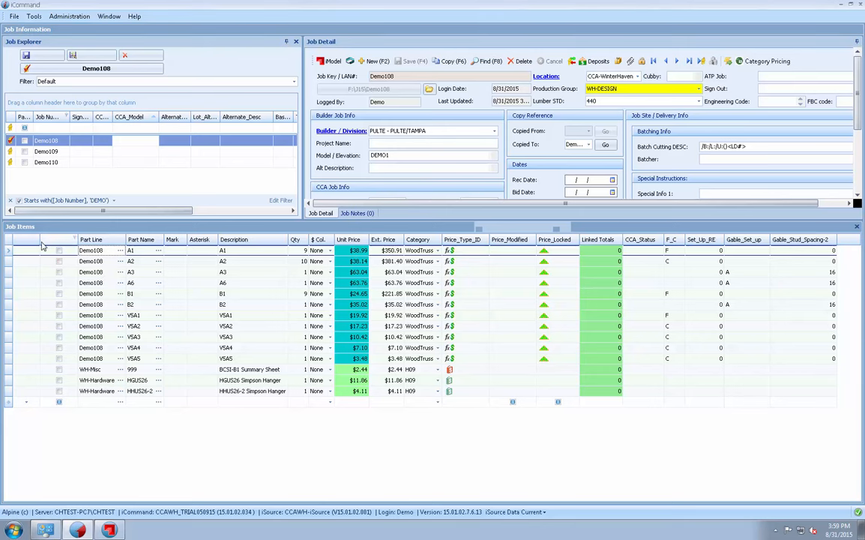
{"action": "mouse_move", "coordinate": [40, 240]}
{"action": "left_mouse_down"}
{"action": "mouse_move", "coordinate": [23, 240]}
{"action": "mouse_move", "coordinate": [57, 240]}
{"action": "mouse_move", "coordinate": [33, 240]}
{"action": "left_mouse_up"}
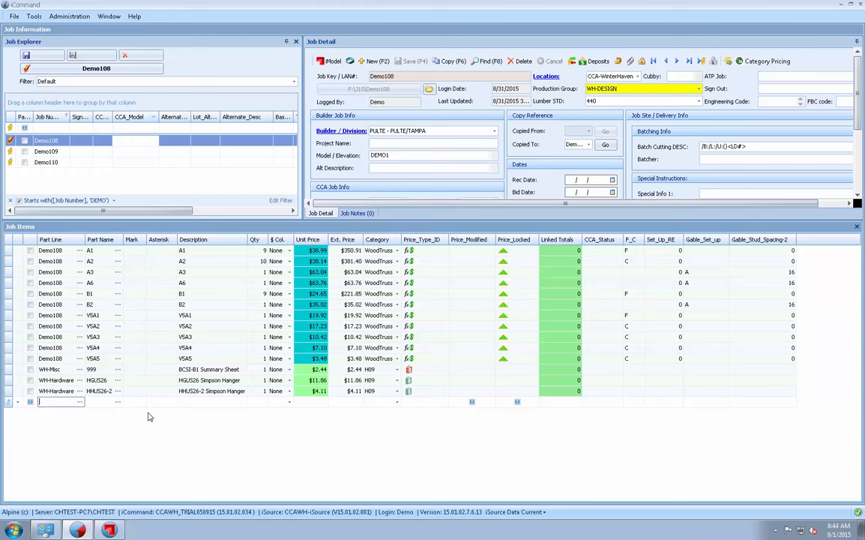
Step: Examine the part lines available for a new job item and those assigned to the last four existing items
{"action": "left_click", "coordinate": [79, 402]}
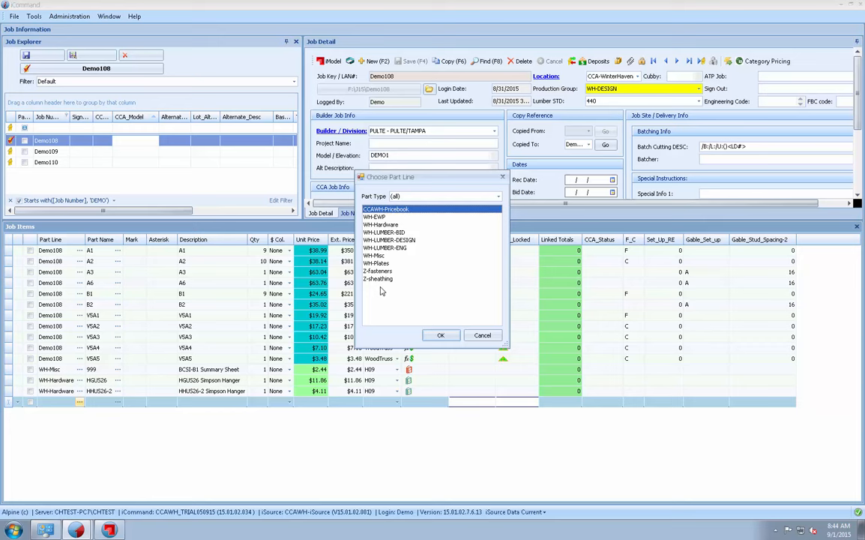
{"action": "left_click", "coordinate": [480, 335]}
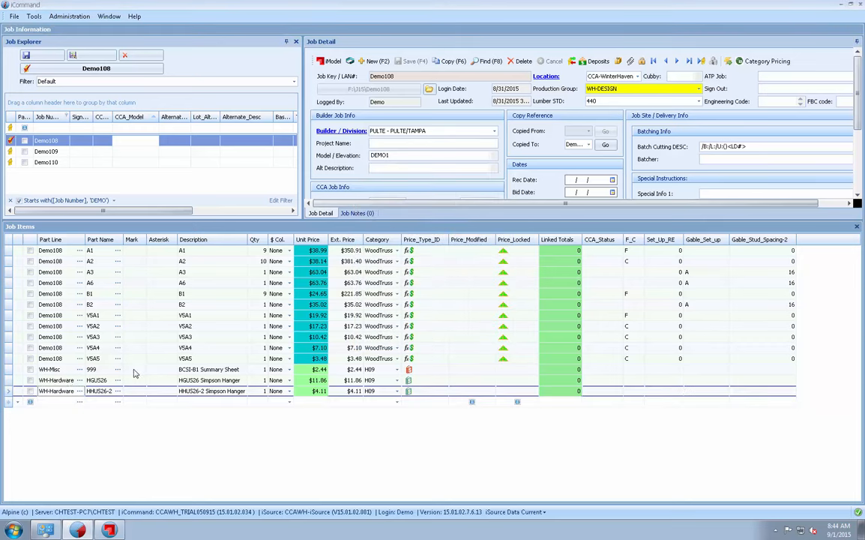
{"action": "left_click", "coordinate": [53, 391]}
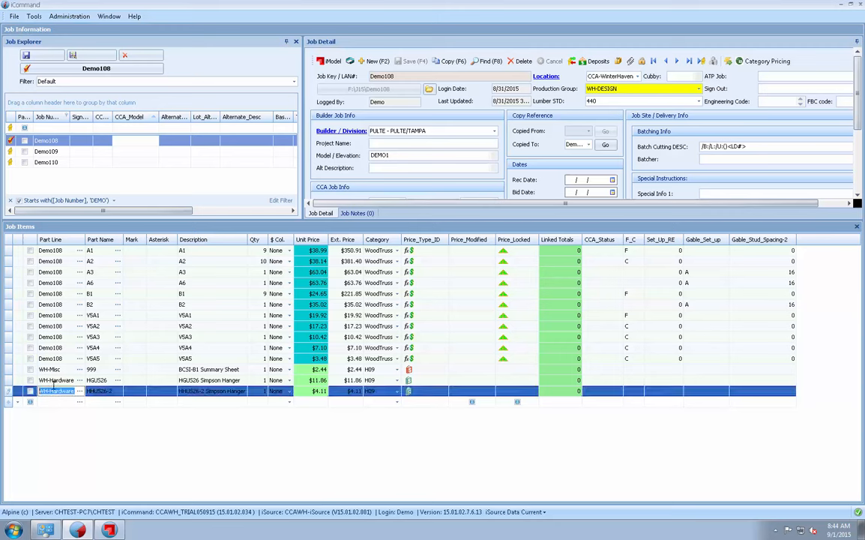
{"action": "left_click", "coordinate": [52, 379]}
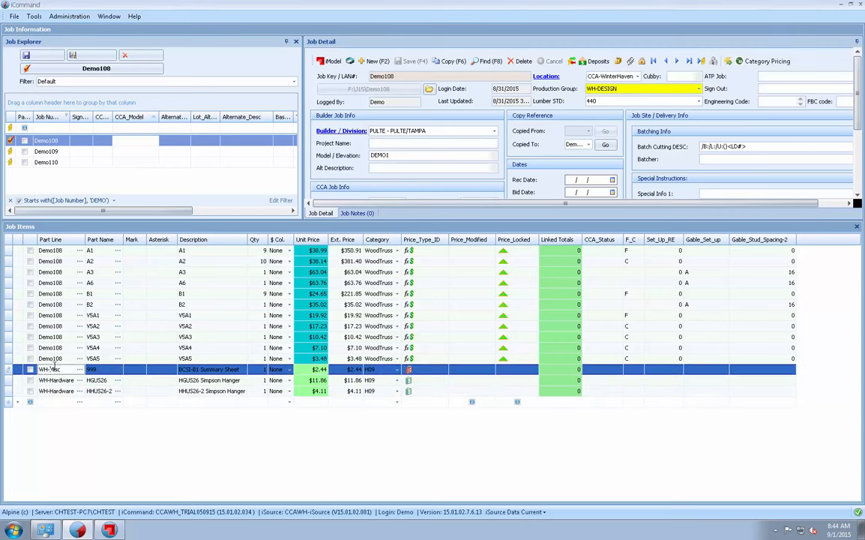
{"action": "left_click", "coordinate": [57, 368]}
{"action": "left_click", "coordinate": [59, 359]}
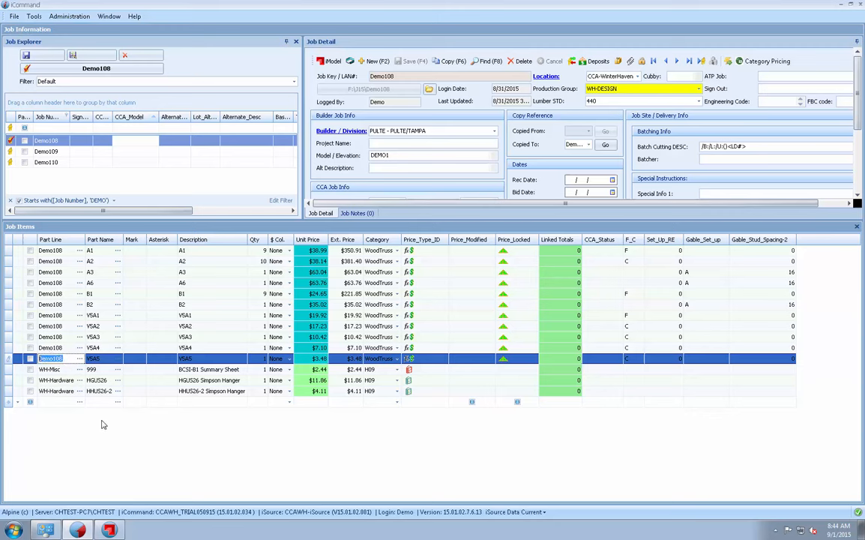
{"action": "left_click", "coordinate": [103, 424]}
Step: Start a new job item, preview the Construction Hardware part lines, reset Part Type to (all), and choose the WH-Plates part line
{"action": "left_click", "coordinate": [80, 403]}
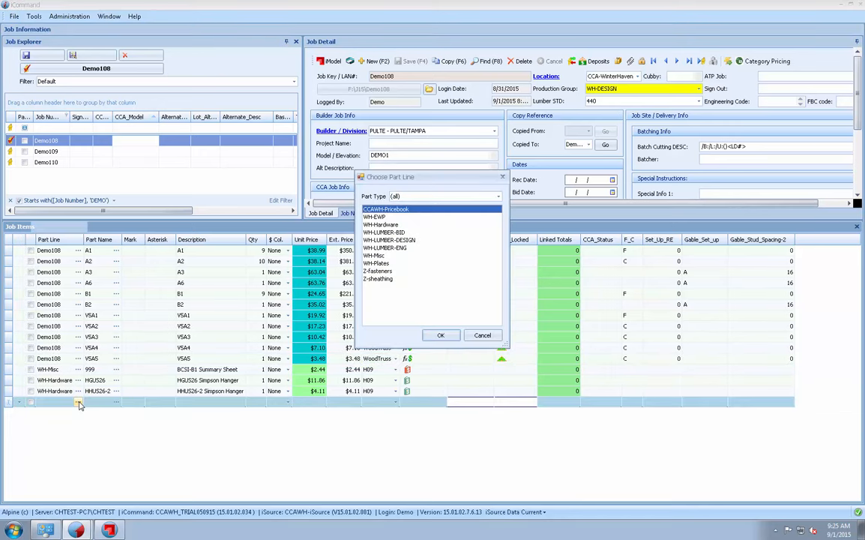
{"action": "left_click", "coordinate": [404, 240]}
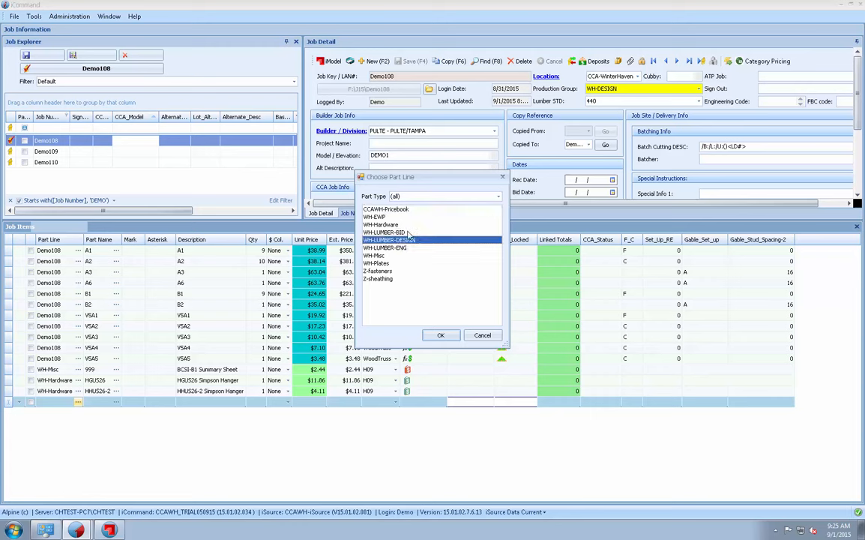
{"action": "left_click", "coordinate": [412, 198]}
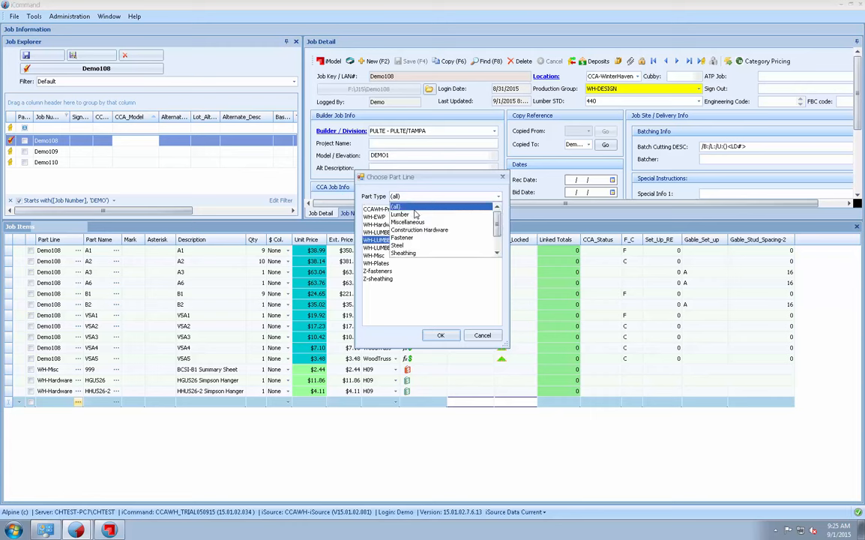
{"action": "left_click", "coordinate": [414, 230]}
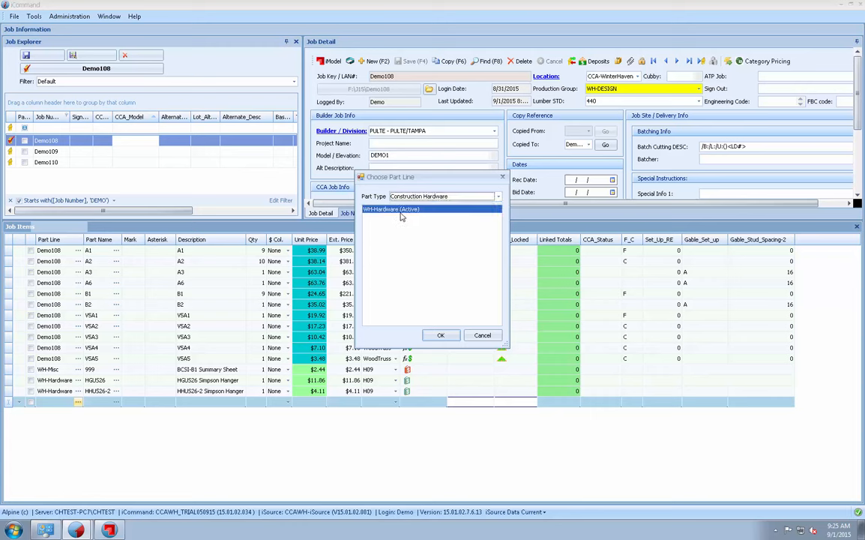
{"action": "left_click", "coordinate": [408, 196]}
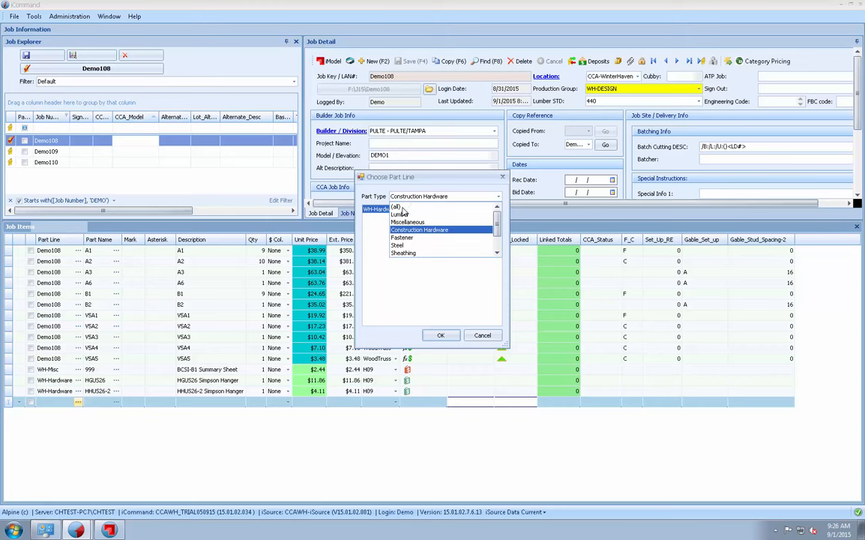
{"action": "left_click", "coordinate": [403, 204]}
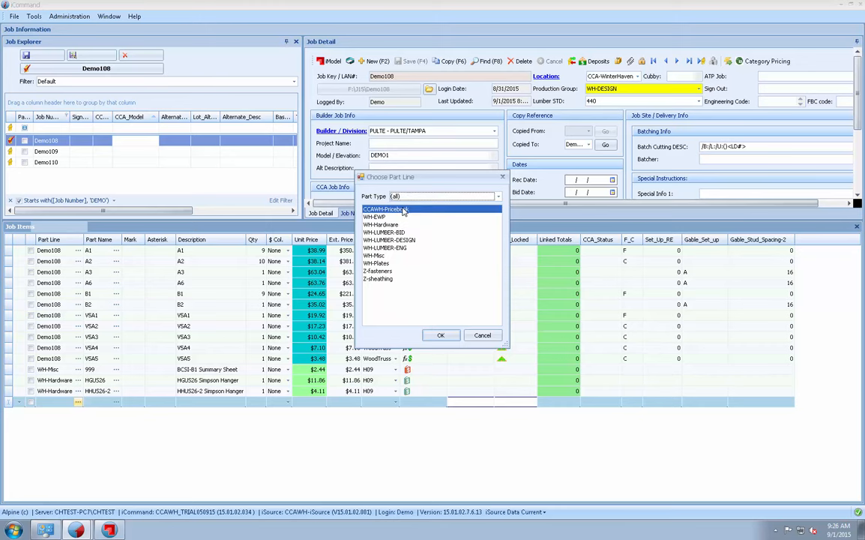
{"action": "left_click", "coordinate": [385, 264]}
{"action": "left_click", "coordinate": [440, 335]}
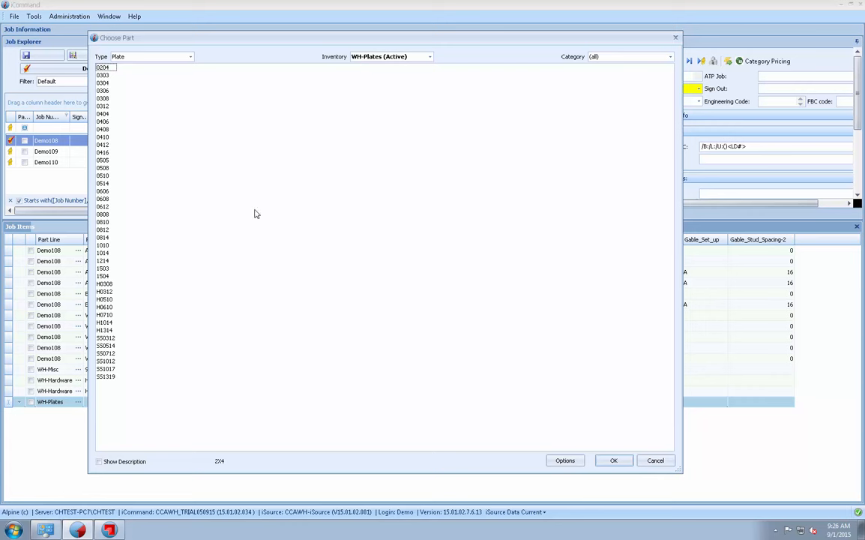
Step: Set both the Type and Inventory filters to (all) in the part selection
{"action": "left_click", "coordinate": [190, 59]}
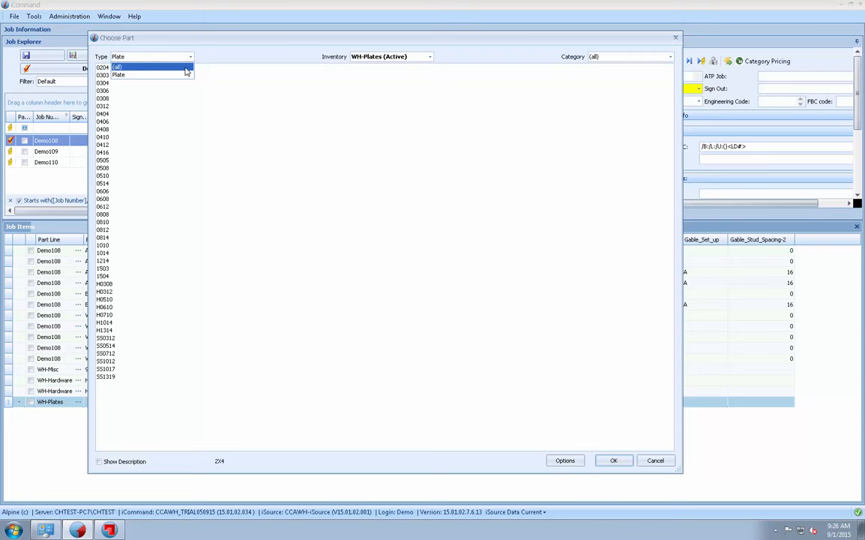
{"action": "left_click", "coordinate": [186, 69]}
{"action": "left_click", "coordinate": [364, 58]}
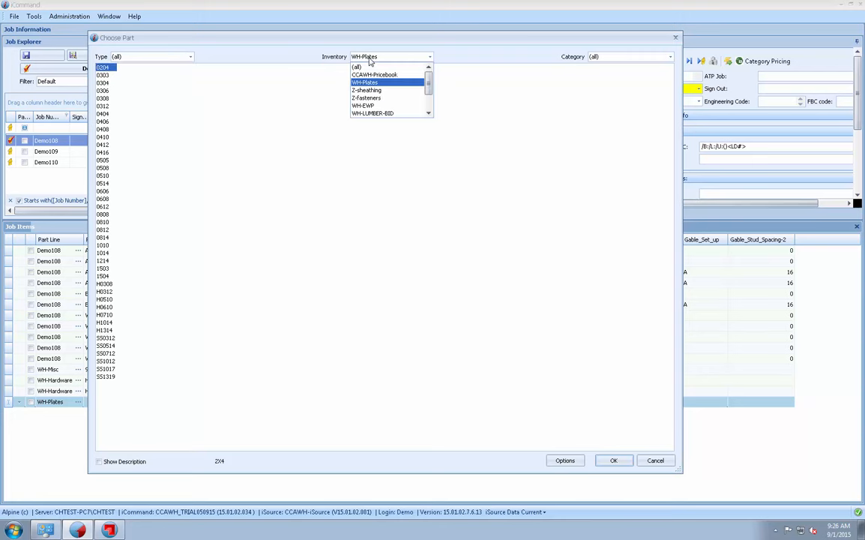
{"action": "left_click", "coordinate": [368, 67]}
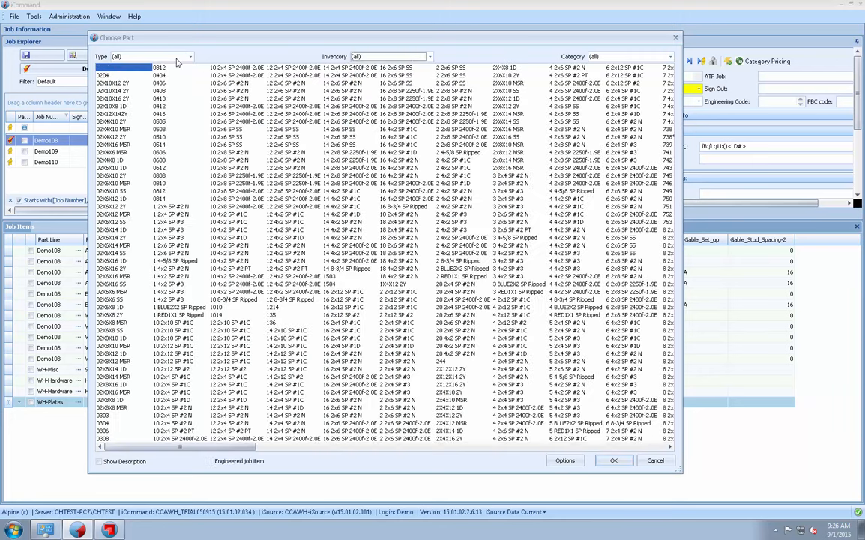
Step: Filter the part selection to the Construction Hardware type and the WH-Hardware (Active) inventory
{"action": "left_click", "coordinate": [178, 59]}
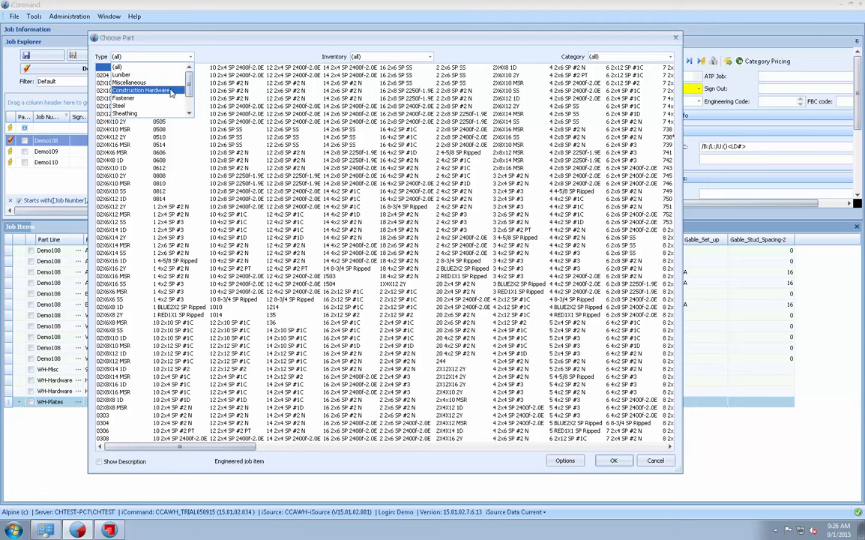
{"action": "left_click", "coordinate": [172, 90]}
{"action": "left_click", "coordinate": [356, 57]}
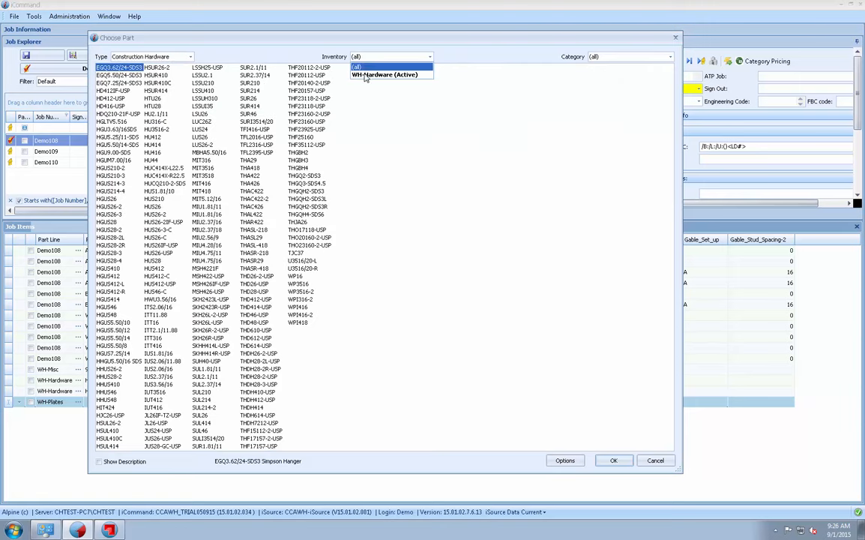
{"action": "left_click", "coordinate": [365, 75]}
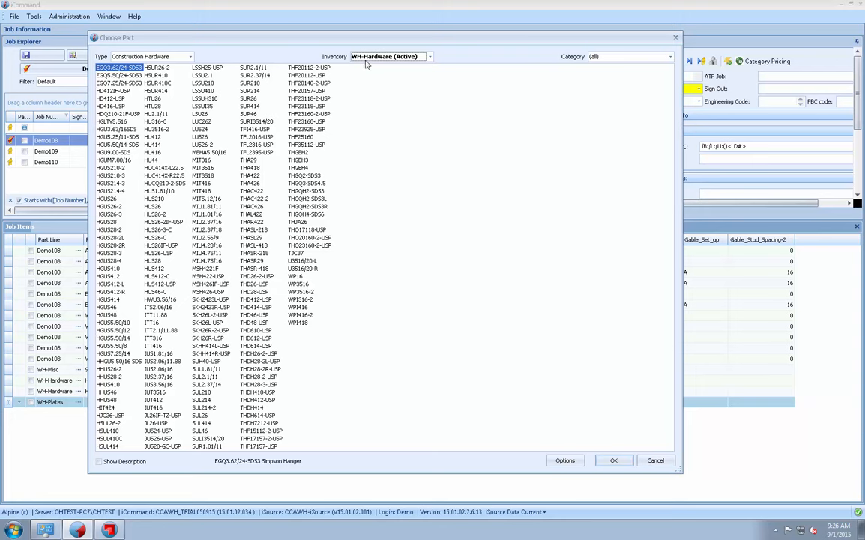
Step: Reset both the Inventory and Type filters of the part selection to (all)
{"action": "left_click", "coordinate": [331, 58]}
{"action": "left_click", "coordinate": [331, 67]}
{"action": "left_click", "coordinate": [188, 58]}
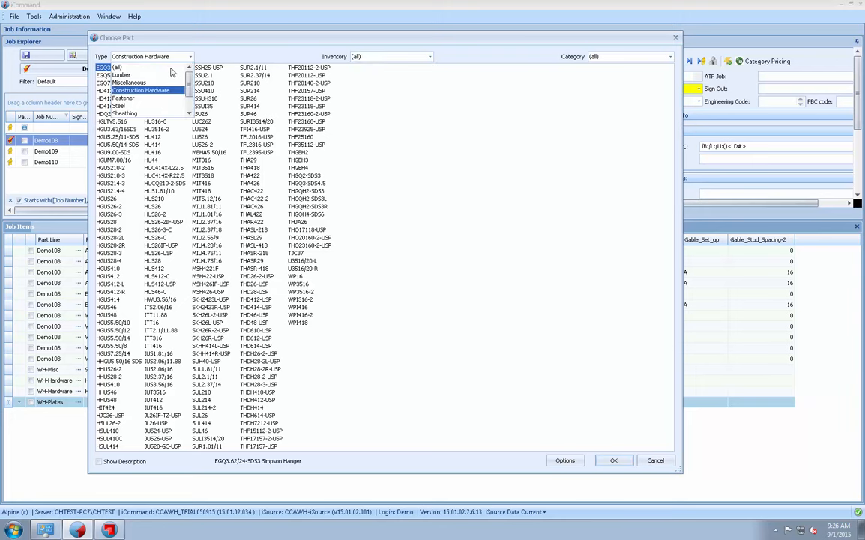
{"action": "left_click", "coordinate": [168, 69]}
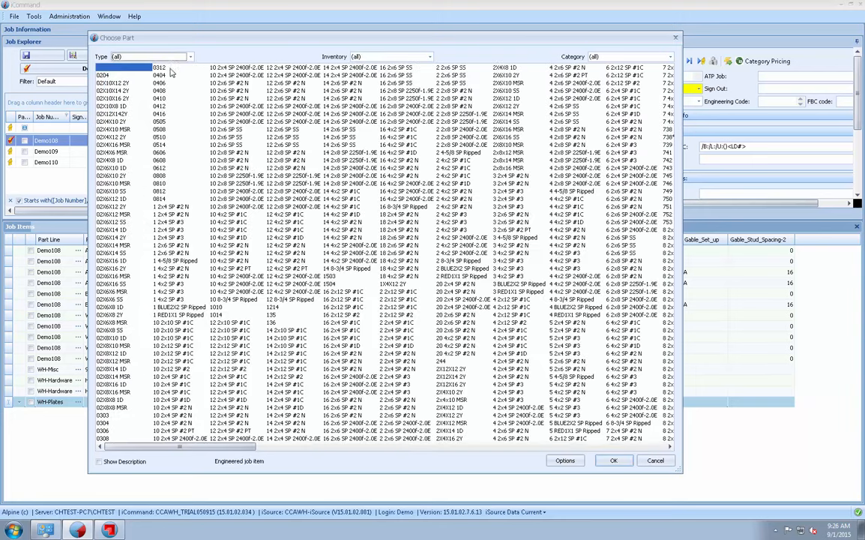
Step: Select parts 2X12X12 2Y, ITT11.88, ITT416 and IUS1.81/16 together and add them to the job items
{"action": "left_click", "coordinate": [450, 369]}
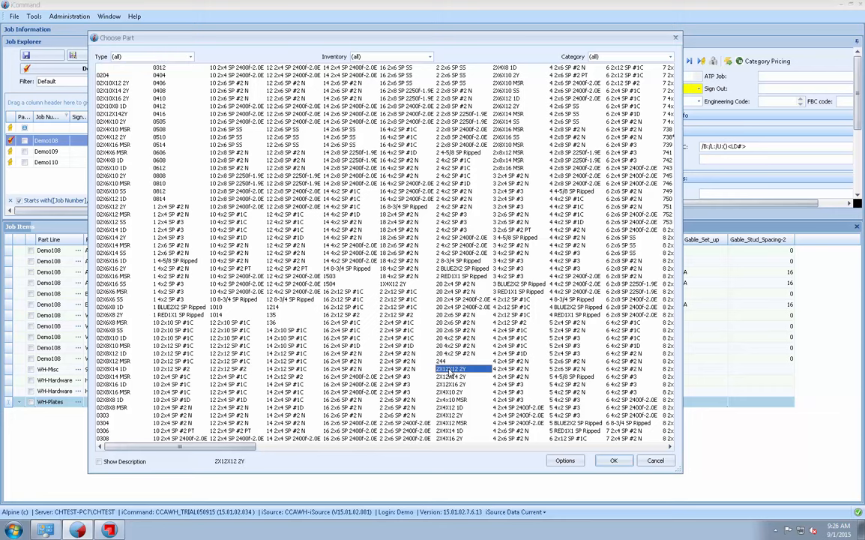
{"action": "scroll", "coordinate": [450, 372], "scroll_direction": "right", "scroll_amount": 3}
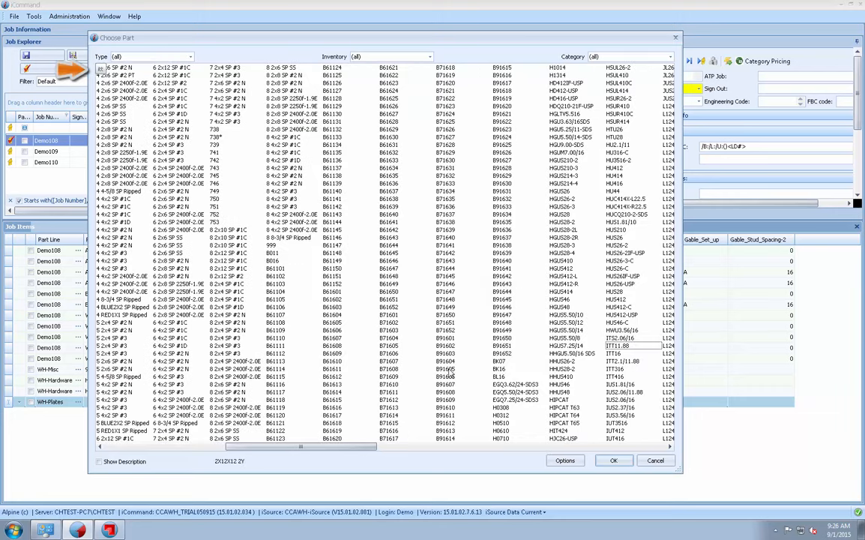
{"action": "left_click", "coordinate": [623, 345]}
{"action": "left_click", "coordinate": [624, 377]}
{"action": "left_click", "coordinate": [625, 385]}
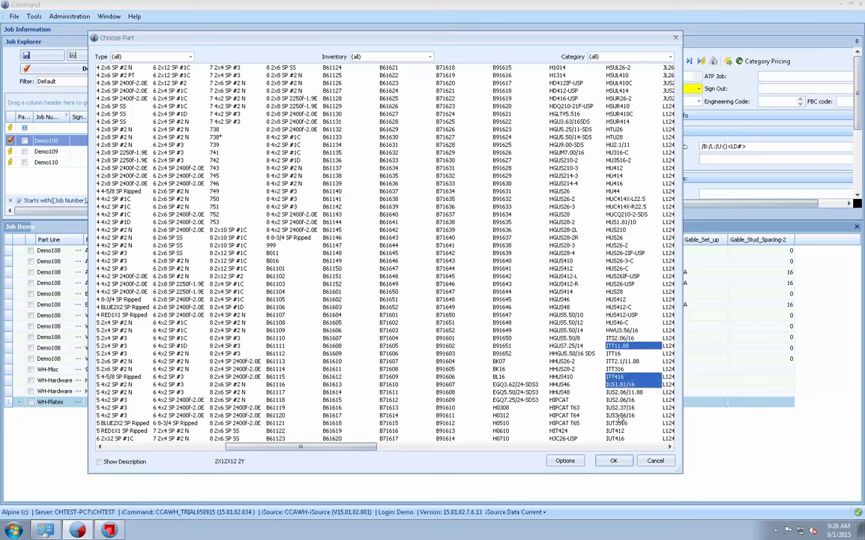
{"action": "left_click", "coordinate": [613, 461]}
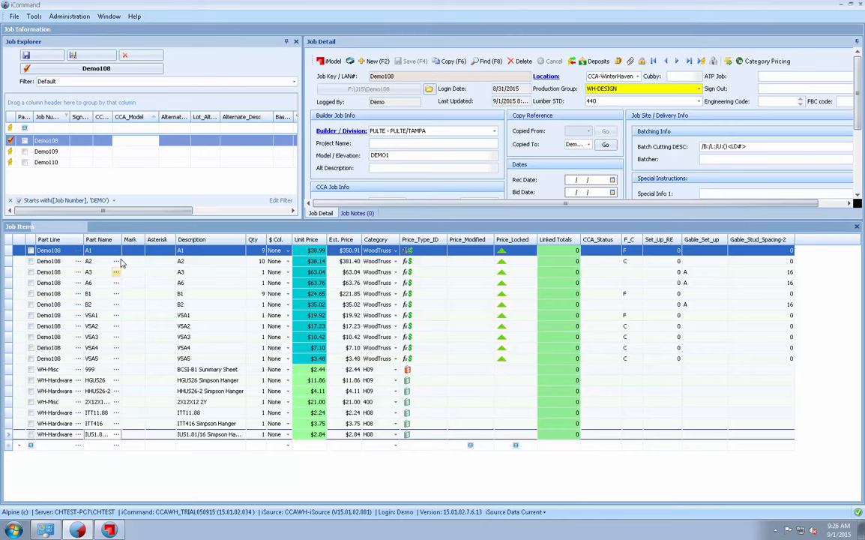
Step: Widen the Part Name column and move the WH-Misc item 999 to the end of the job items
{"action": "left_click_drag", "start_coordinate": [123, 239], "coordinate": [144, 239]}
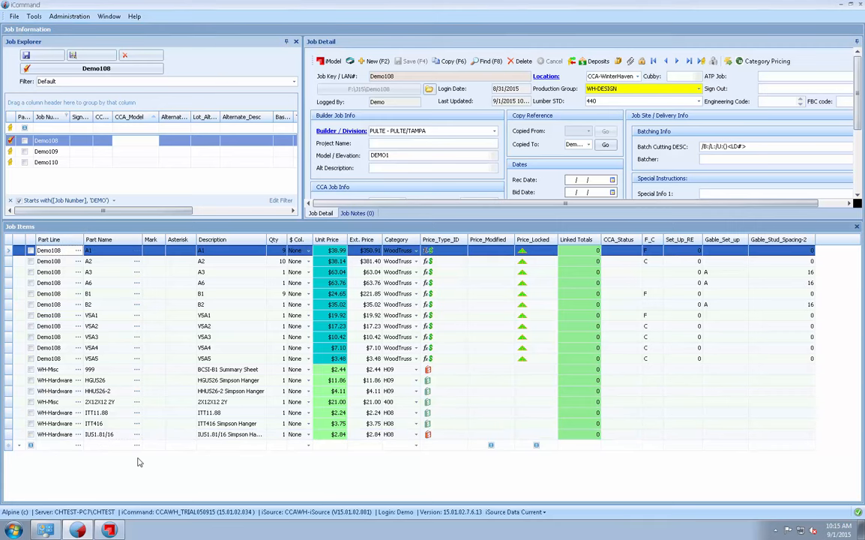
{"action": "left_click", "coordinate": [9, 371]}
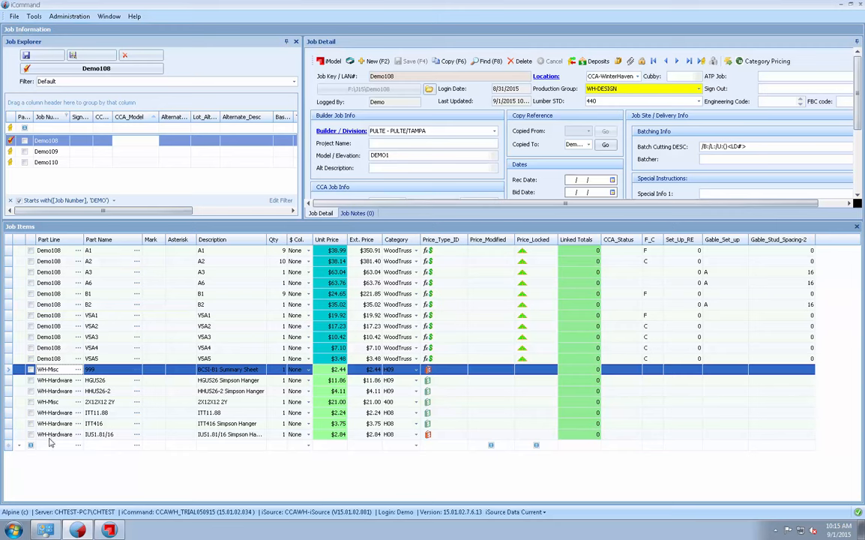
{"action": "left_click_drag", "start_coordinate": [9, 371], "coordinate": [53, 446]}
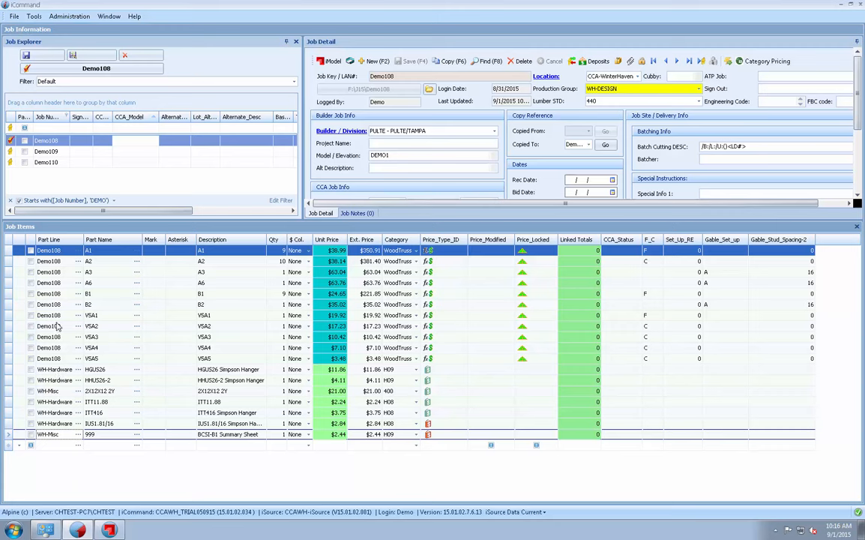
Step: Mark items B1 and B2 and move them together to the end of the WoodTruss items, just above HGUS26
{"action": "left_click", "coordinate": [31, 294]}
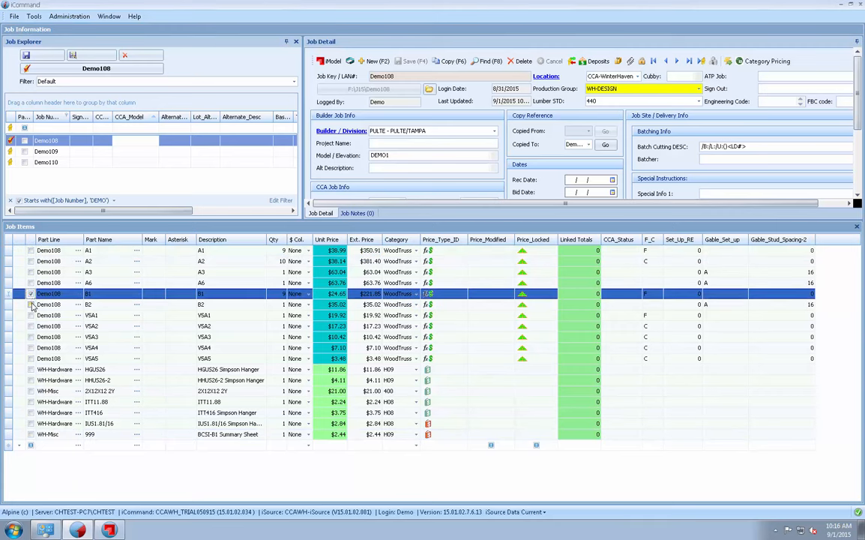
{"action": "left_click", "coordinate": [31, 304]}
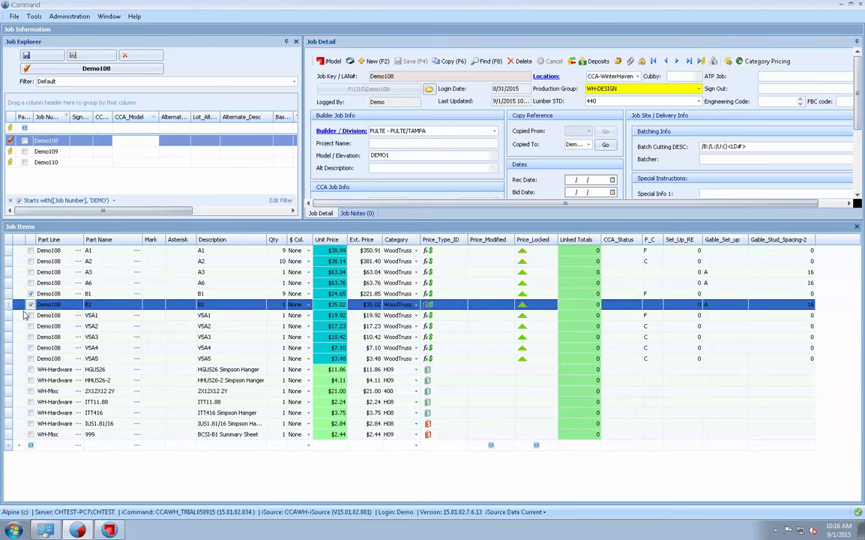
{"action": "left_click_drag", "start_coordinate": [24, 311], "coordinate": [65, 367]}
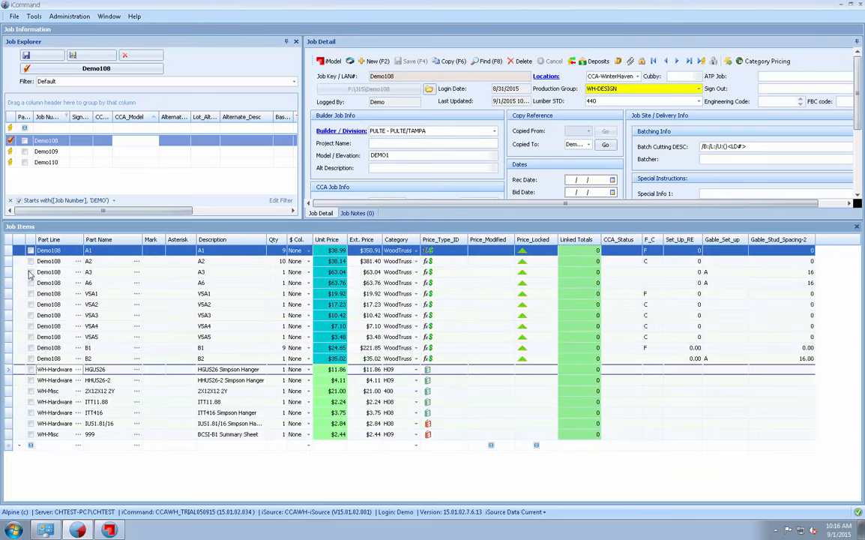
Step: Mark all the WoodTruss items listed above B1 and move them as a group below B2
{"action": "left_click", "coordinate": [31, 252]}
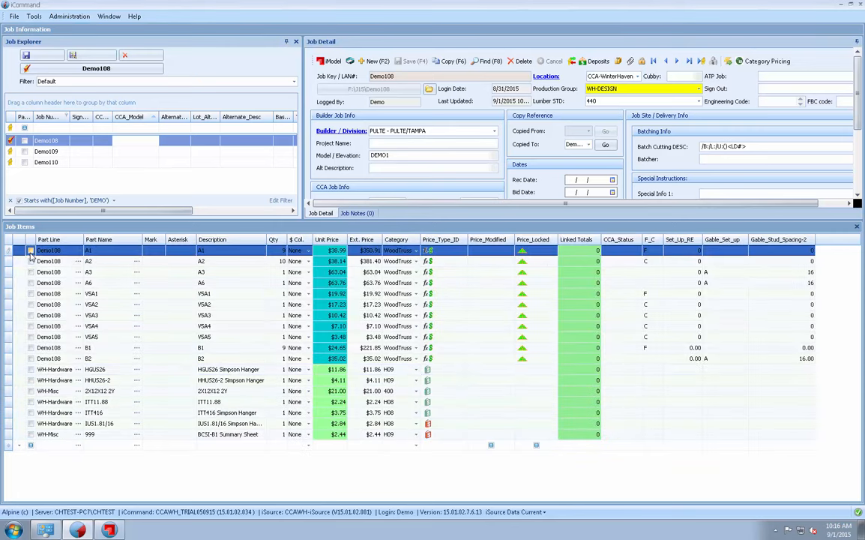
{"action": "left_click", "coordinate": [31, 252]}
{"action": "key", "text": "Down"}
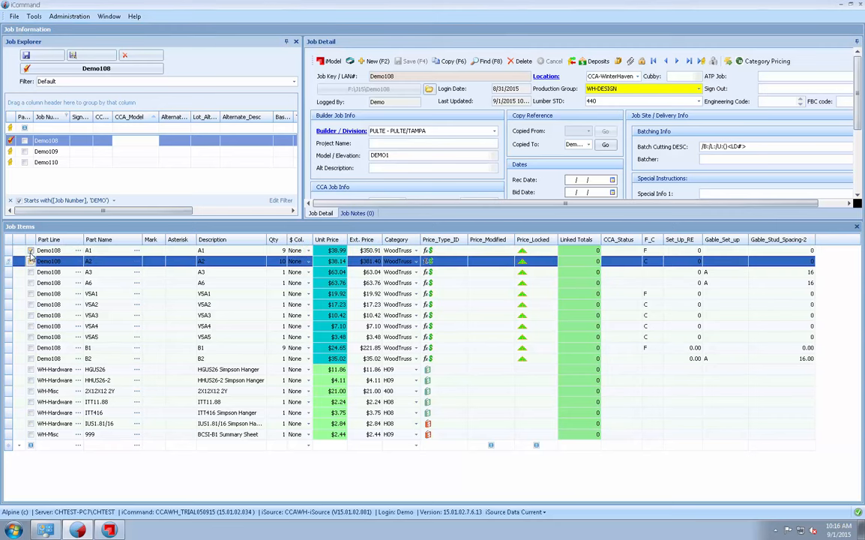
{"action": "key", "text": "Down"}
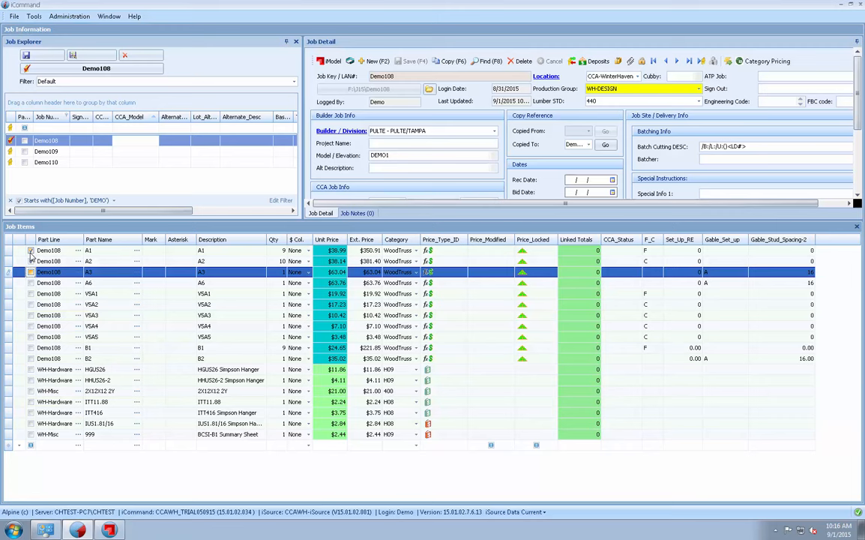
{"action": "key", "text": "Down"}
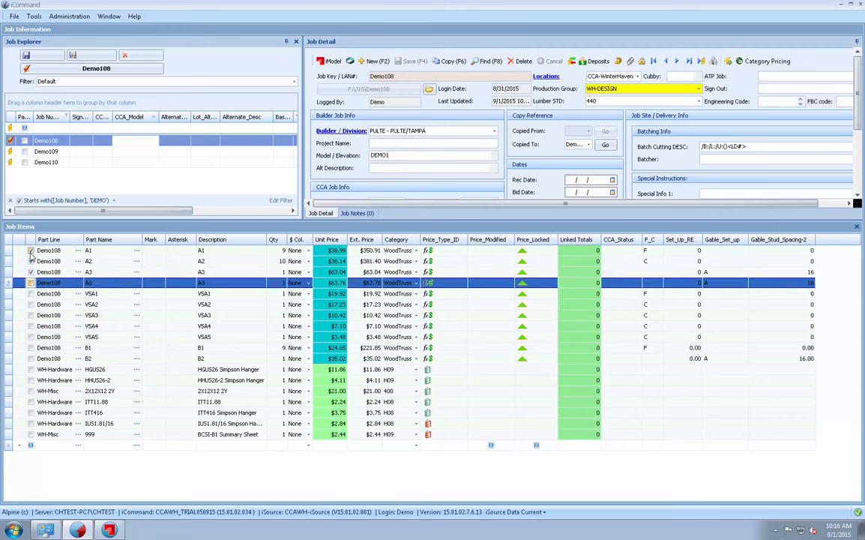
{"action": "key", "text": "space"}
{"action": "key", "text": "Down"}
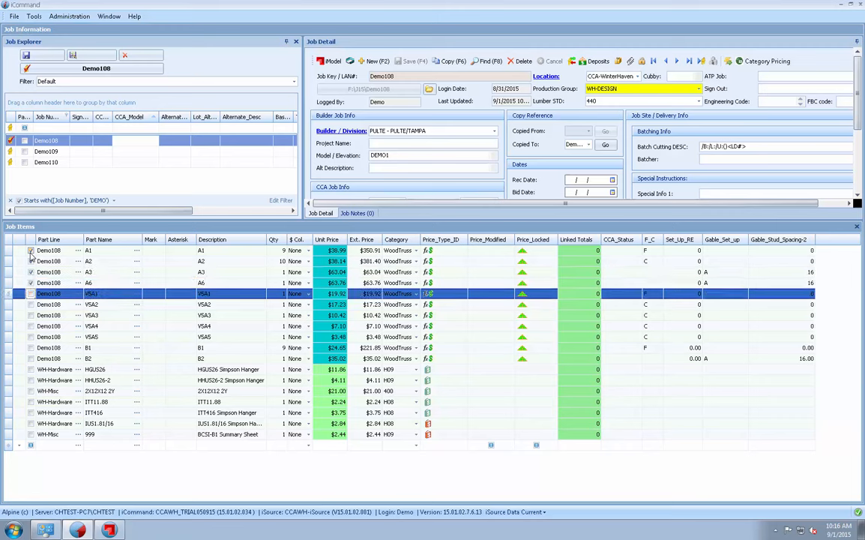
{"action": "key", "text": "space"}
{"action": "key", "text": "Down"}
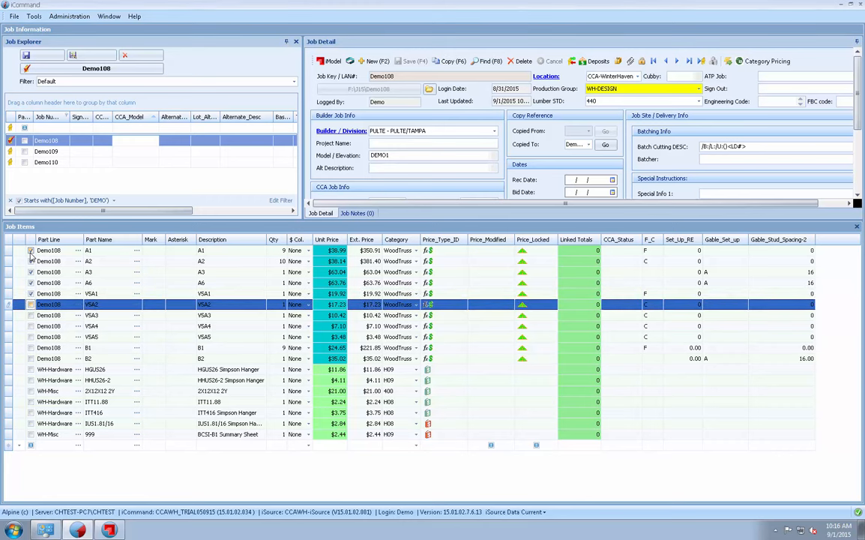
{"action": "key", "text": "space"}
{"action": "key", "text": "Down"}
{"action": "key", "text": "space"}
{"action": "key", "text": "Down"}
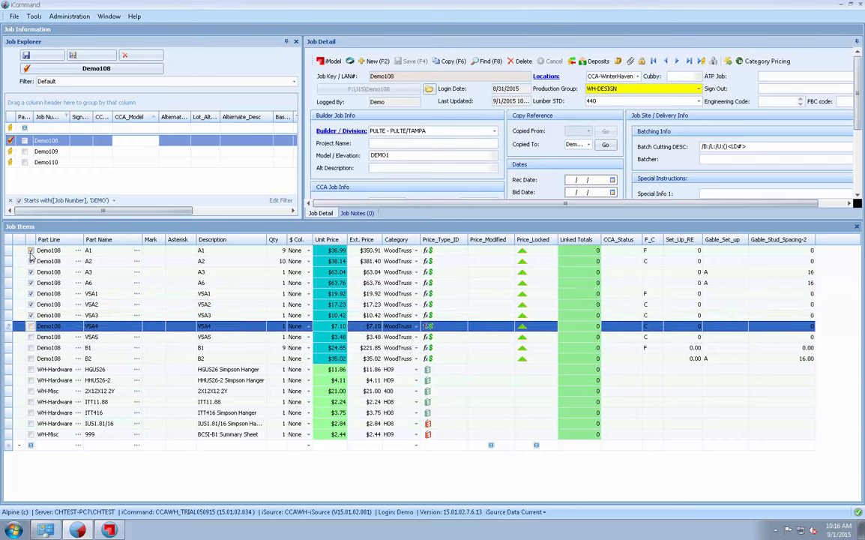
{"action": "key", "text": "Down"}
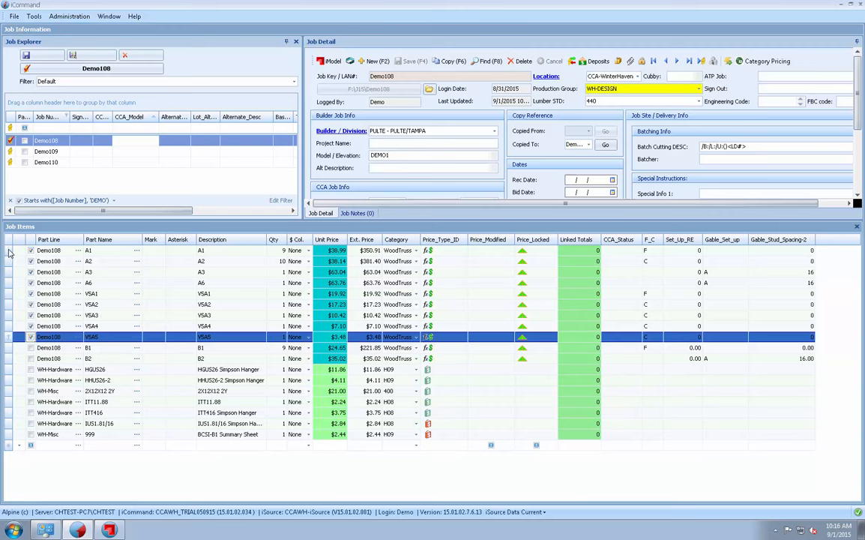
{"action": "left_click_drag", "start_coordinate": [43, 278], "coordinate": [98, 371]}
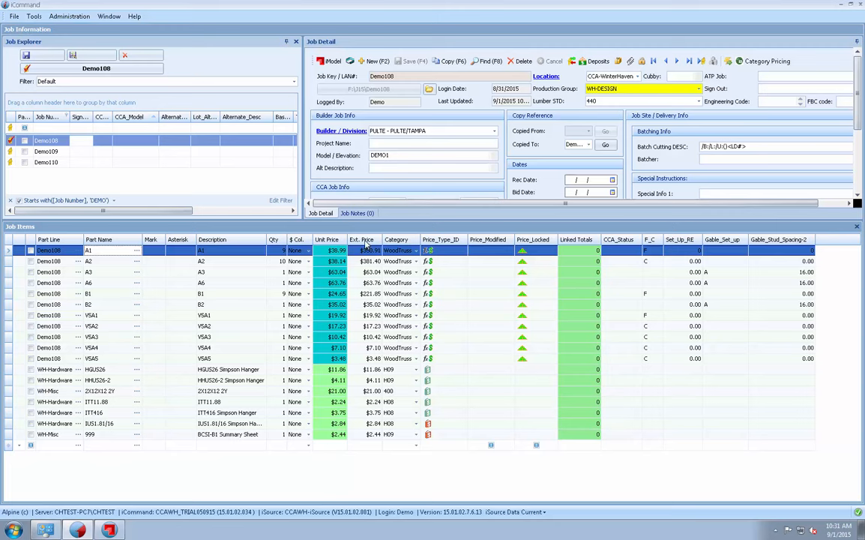
Step: Sort the job items by Ext. Price ascending and descending, and restore their order by switching to Demo109 and back to Demo108
{"action": "left_click", "coordinate": [365, 242]}
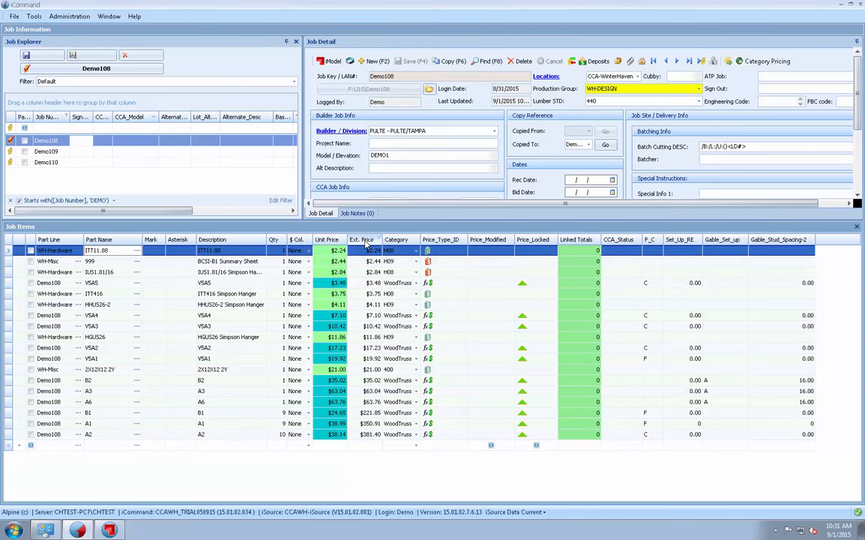
{"action": "left_click", "coordinate": [364, 241]}
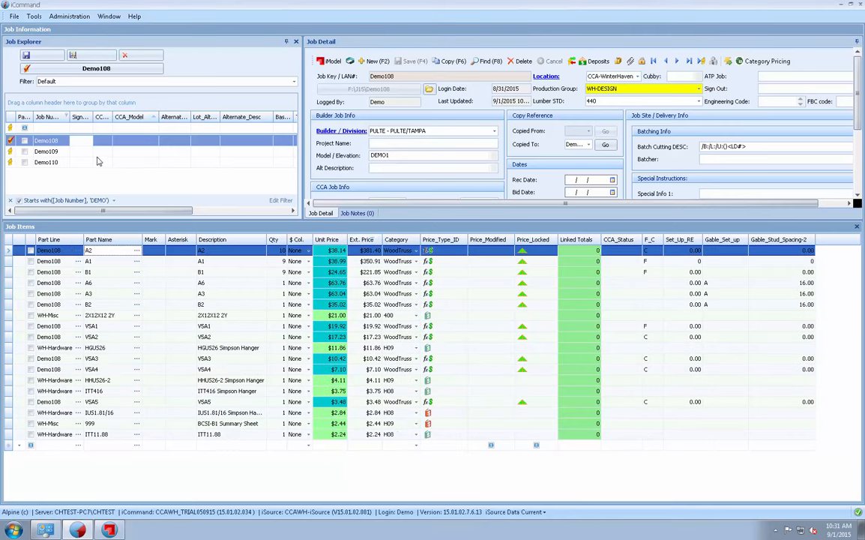
{"action": "left_click", "coordinate": [81, 152]}
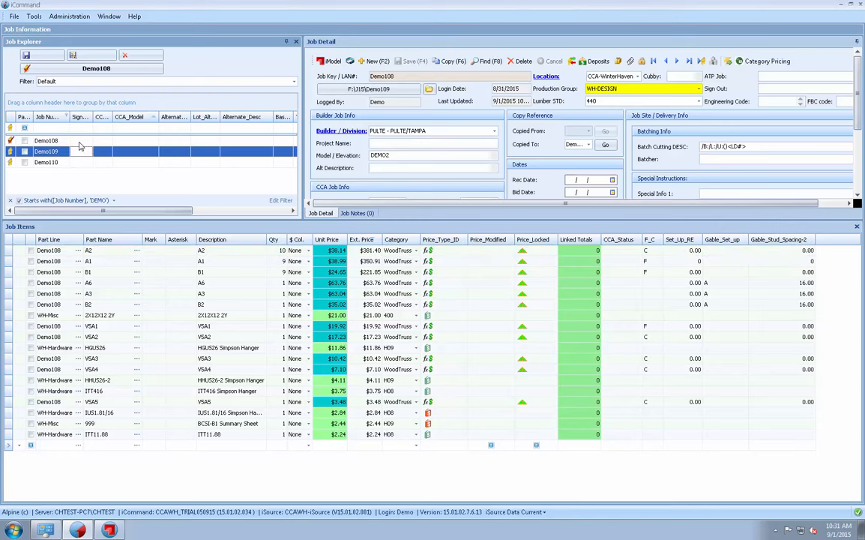
{"action": "left_click", "coordinate": [80, 142]}
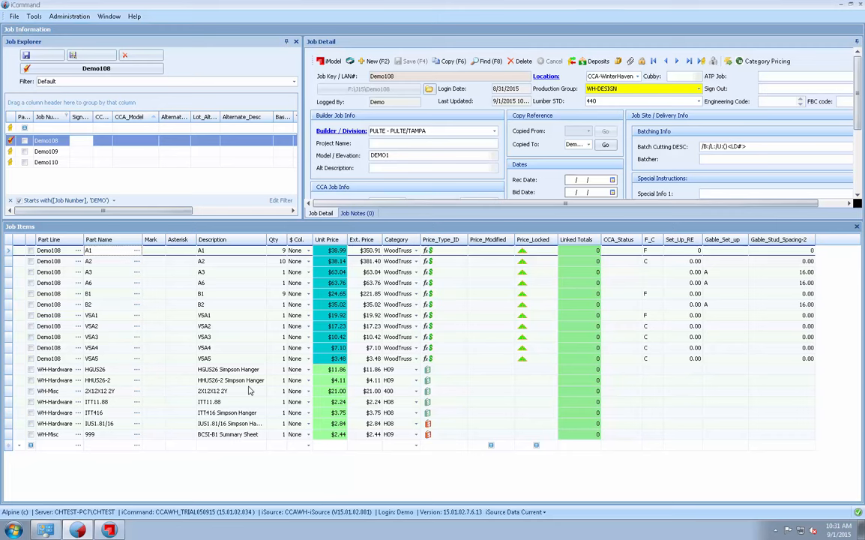
{"action": "left_click", "coordinate": [56, 240]}
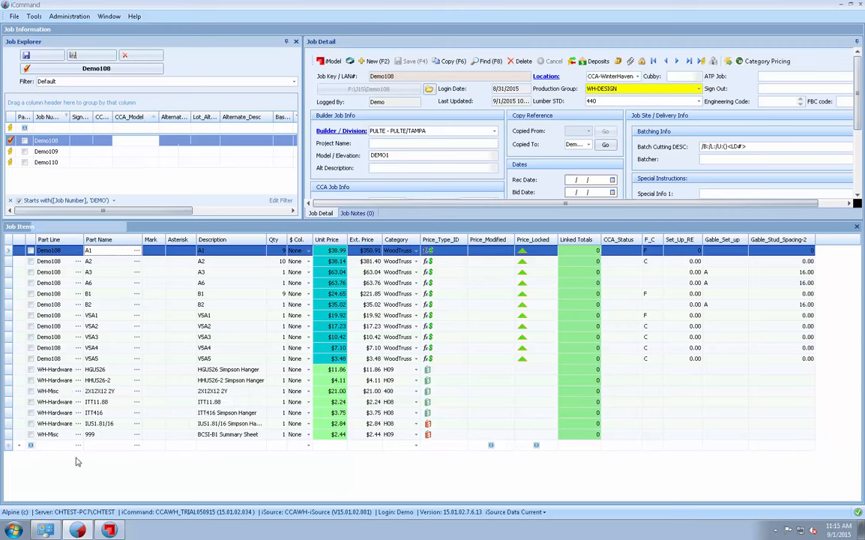
Step: Set the Mark of items B1 and B2 to 02
{"action": "left_click", "coordinate": [154, 296]}
{"action": "type", "text": "02"}
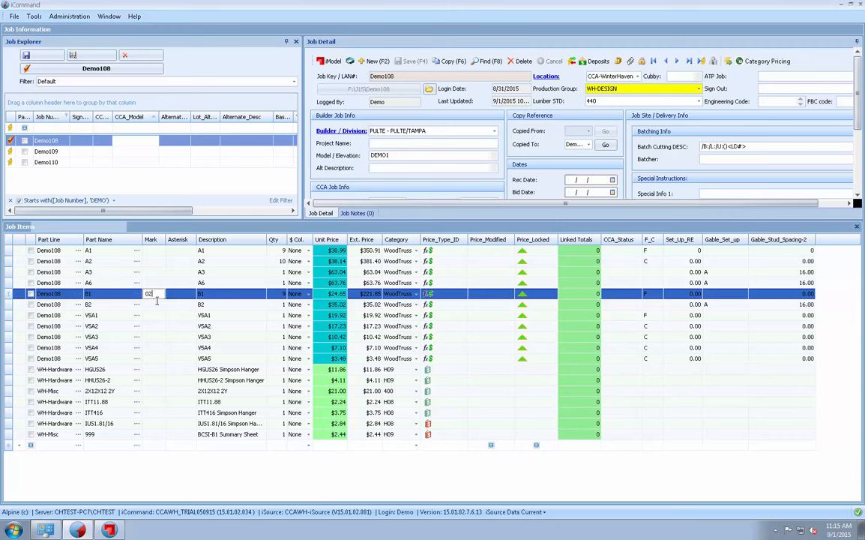
{"action": "left_click", "coordinate": [155, 306]}
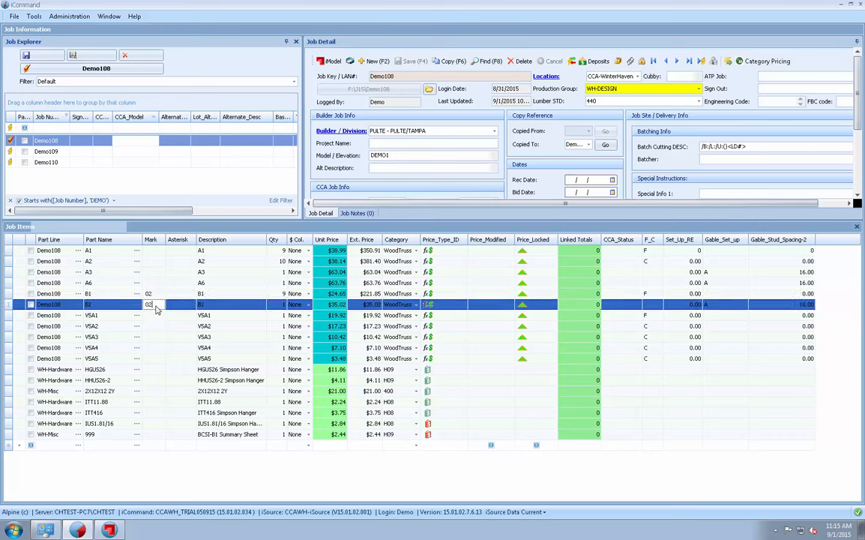
{"action": "type", "text": "02"}
Step: Enter * in the Asterisk column for all seven WH-Hardware and WH-Misc items, from HGUS26 through 999
{"action": "left_click", "coordinate": [184, 372]}
{"action": "type", "text": "*"}
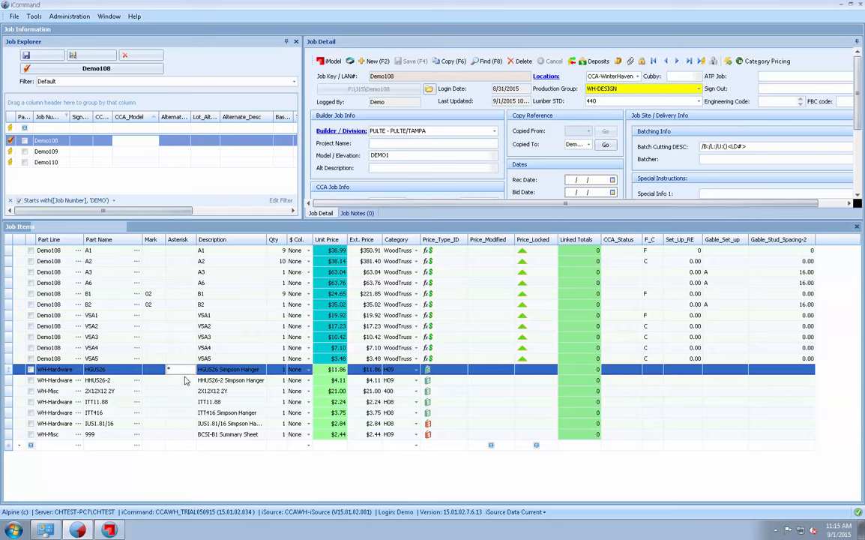
{"action": "left_click", "coordinate": [173, 380]}
{"action": "type", "text": "*"}
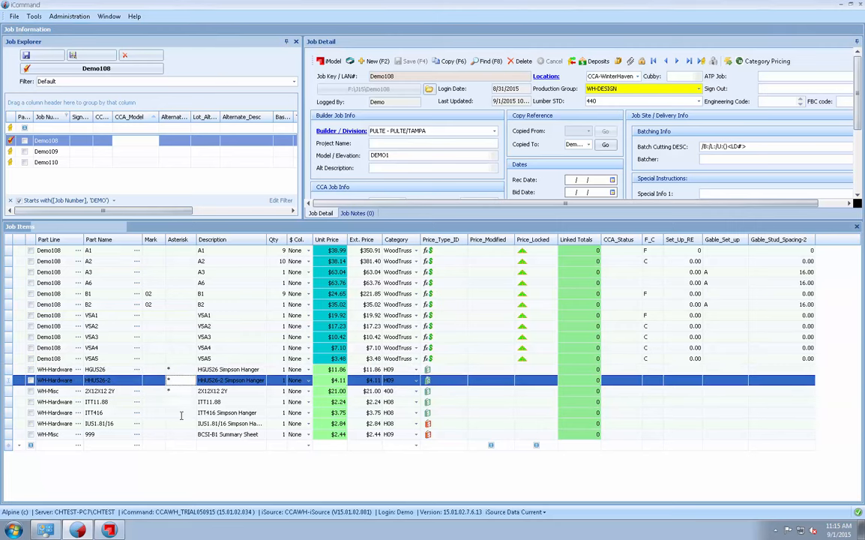
{"action": "left_click", "coordinate": [178, 402]}
{"action": "type", "text": "*"}
{"action": "left_click", "coordinate": [180, 412]}
{"action": "type", "text": "*"}
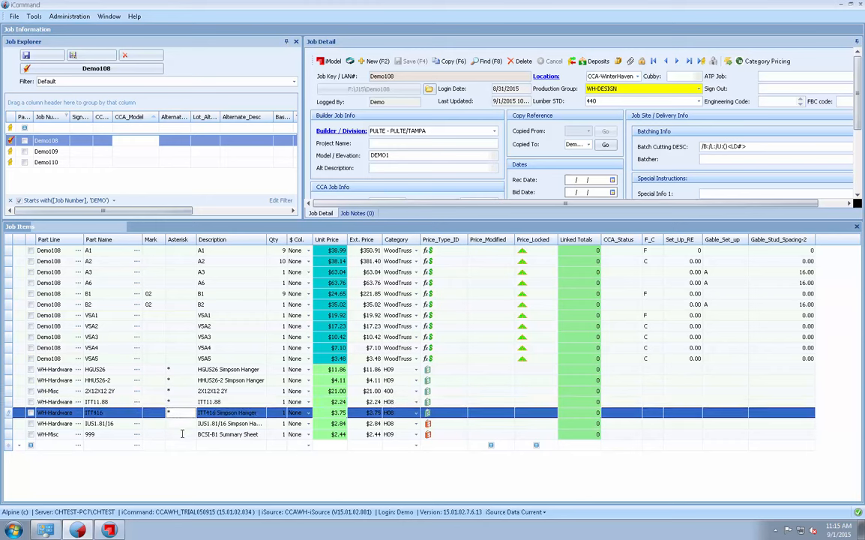
{"action": "left_click", "coordinate": [180, 423]}
{"action": "type", "text": "*"}
{"action": "left_click", "coordinate": [182, 433]}
{"action": "type", "text": "*"}
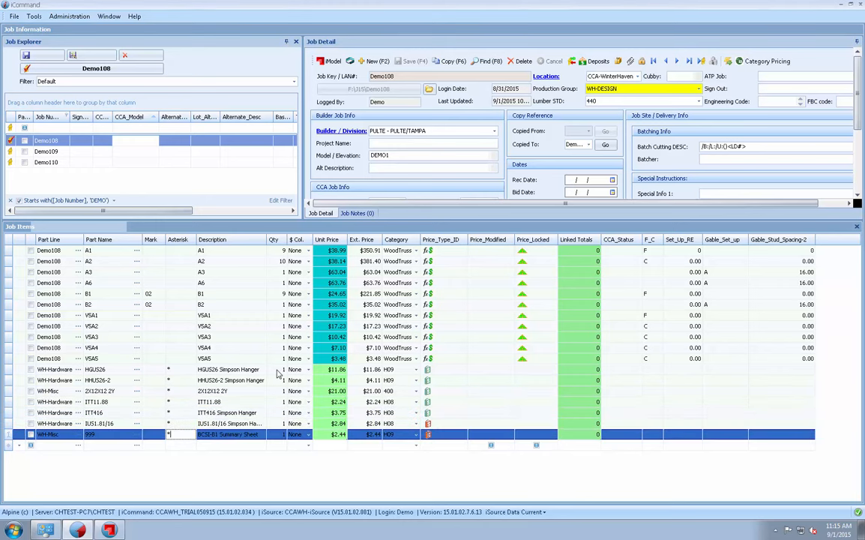
Step: Set the quantities of HGUS26 to 5, HHUS26-2 to 3 and 2X12X12 2Y to 2
{"action": "left_click", "coordinate": [277, 370]}
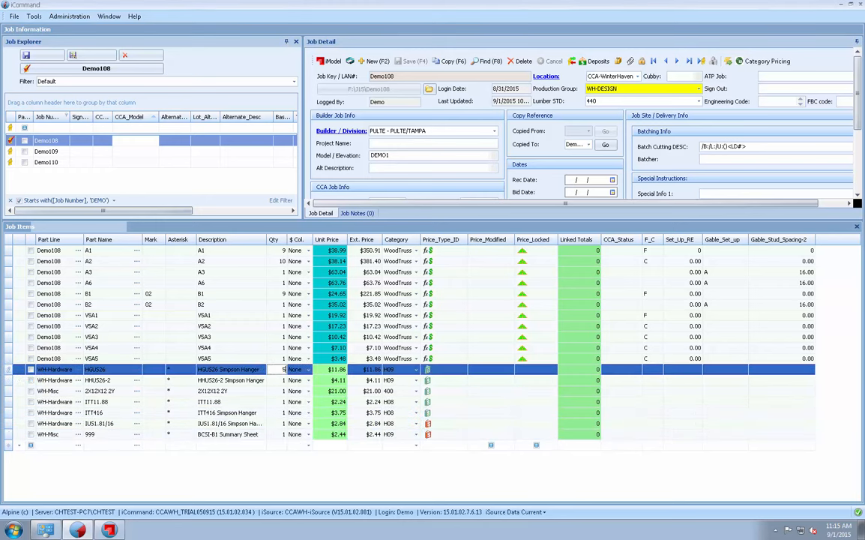
{"action": "type", "text": "5"}
{"action": "left_click", "coordinate": [277, 383]}
{"action": "type", "text": "3"}
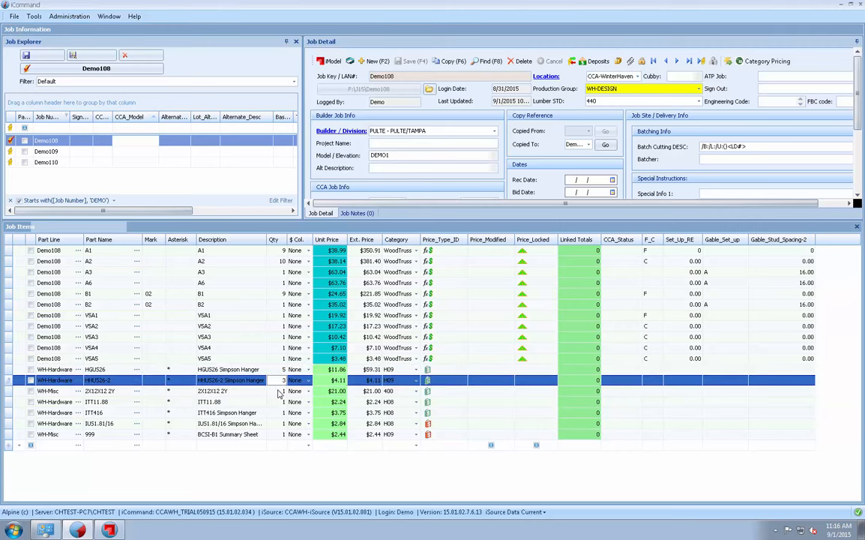
{"action": "left_click", "coordinate": [278, 391]}
{"action": "type", "text": "2"}
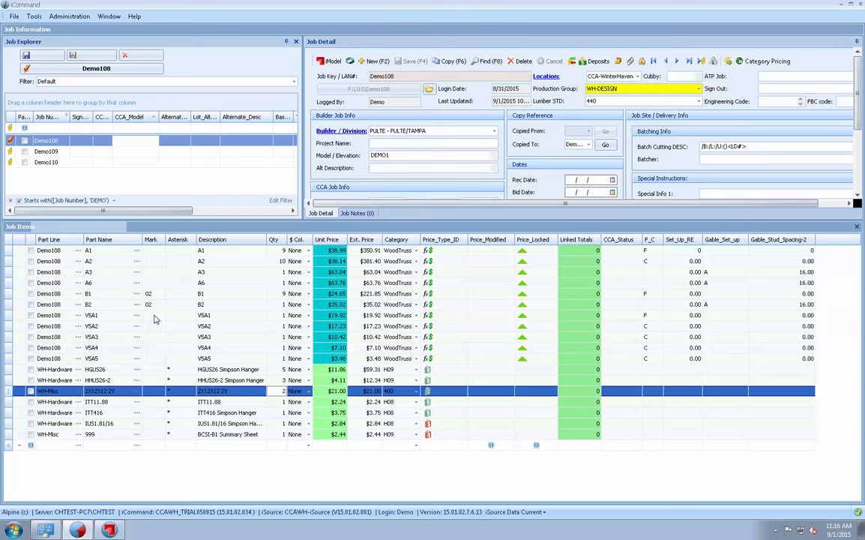
Step: Select the three non-adjacent job items VSA1, VSA3 and VSA5 together
{"action": "left_click", "coordinate": [90, 317]}
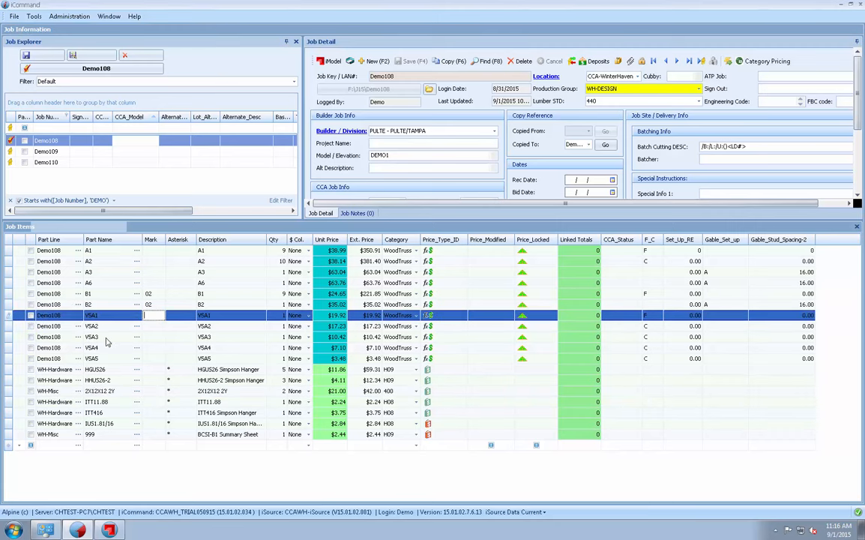
{"action": "left_click", "coordinate": [106, 338], "text": "ctrl"}
{"action": "left_click", "coordinate": [104, 359], "text": "ctrl"}
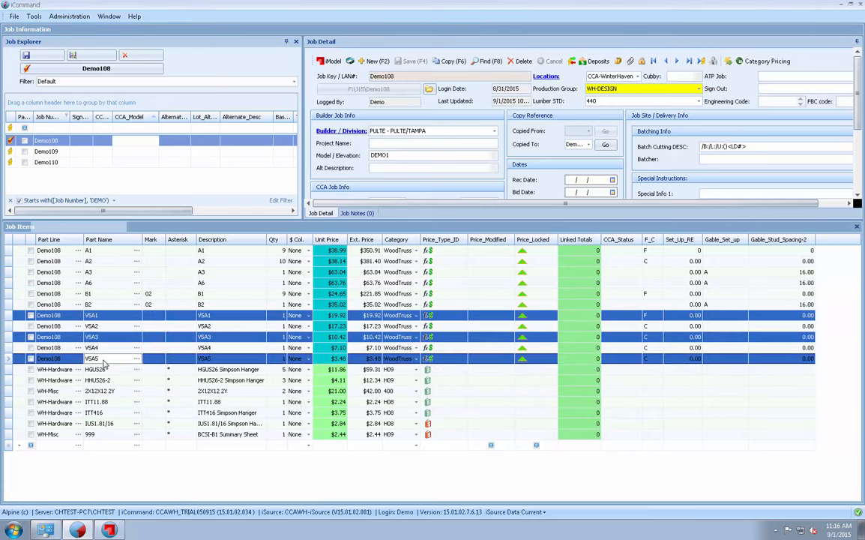
Step: Set the Mark of items A1, A2, A3 and A6 to 01 in one operation
{"action": "left_click", "coordinate": [110, 250]}
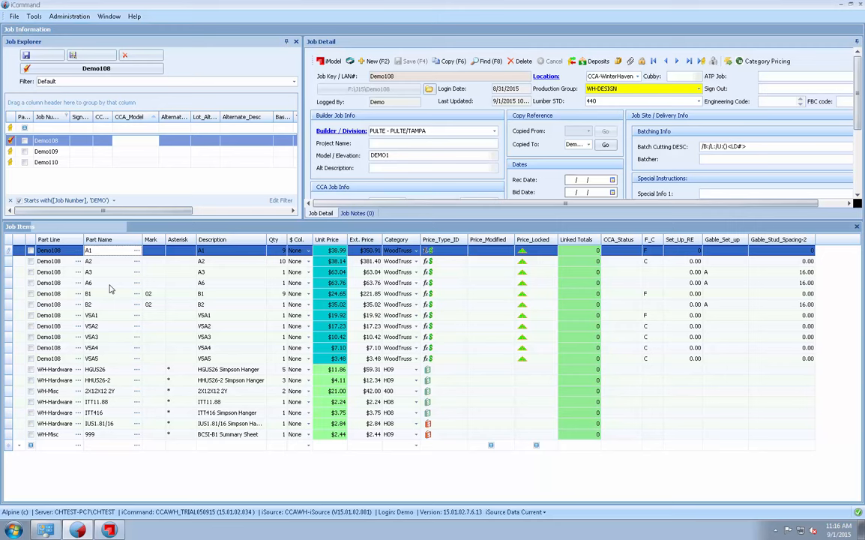
{"action": "left_click", "coordinate": [110, 288], "text": "shift"}
{"action": "right_click", "coordinate": [110, 288]}
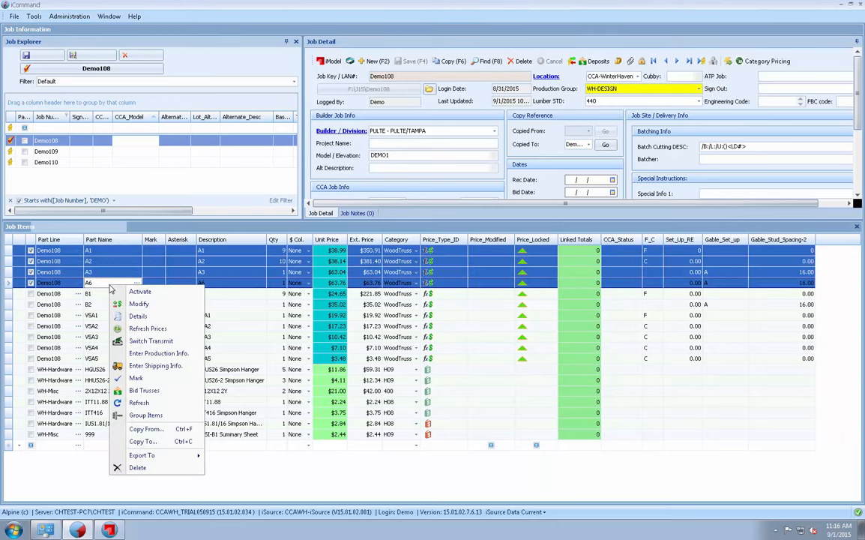
{"action": "left_click", "coordinate": [136, 378]}
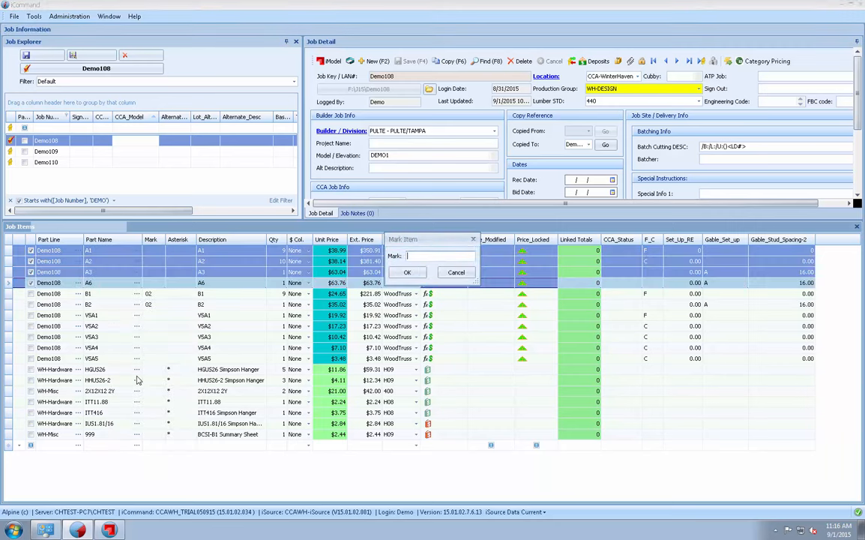
{"action": "type", "text": "01"}
{"action": "key", "text": "Return"}
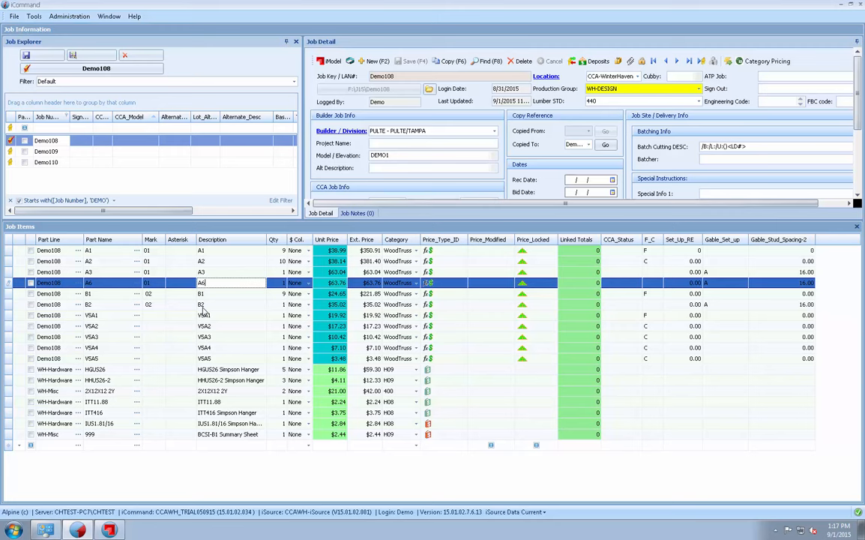
Step: Copy job items A1 through VSA5 with their pic files to job Demo109, and open Demo109 to check its items
{"action": "left_click", "coordinate": [210, 252]}
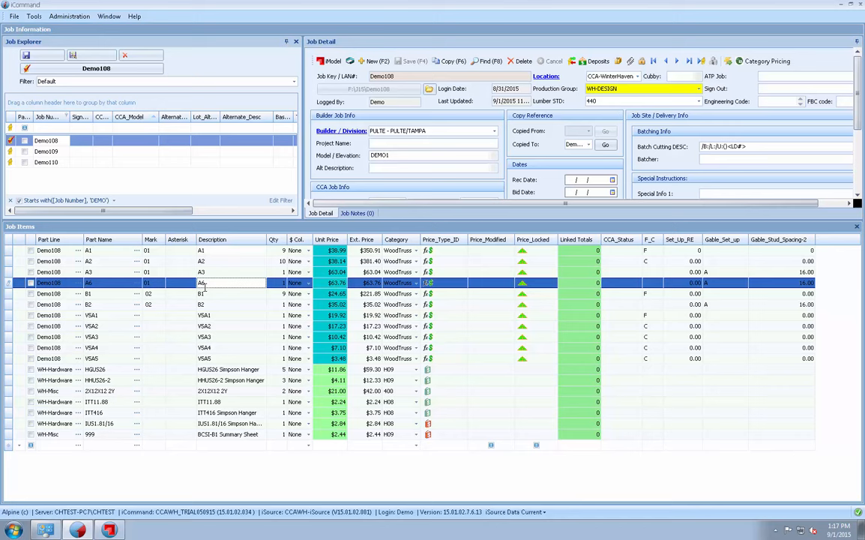
{"action": "left_click", "coordinate": [220, 361], "text": "shift"}
{"action": "right_click", "coordinate": [219, 358]}
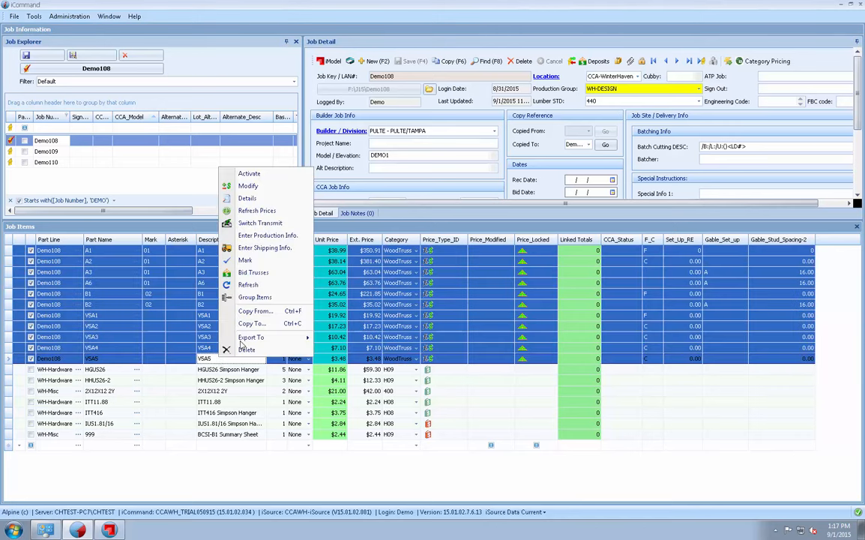
{"action": "left_click", "coordinate": [257, 327]}
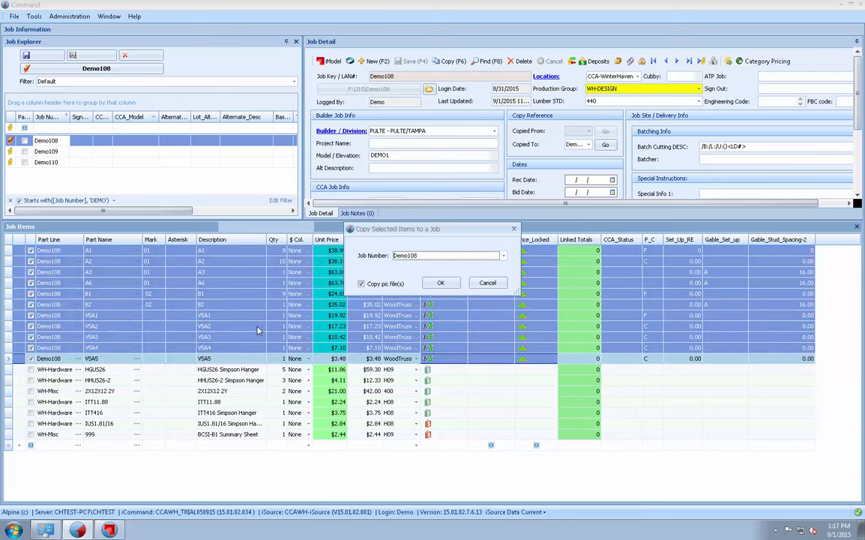
{"action": "type", "text": "de"}
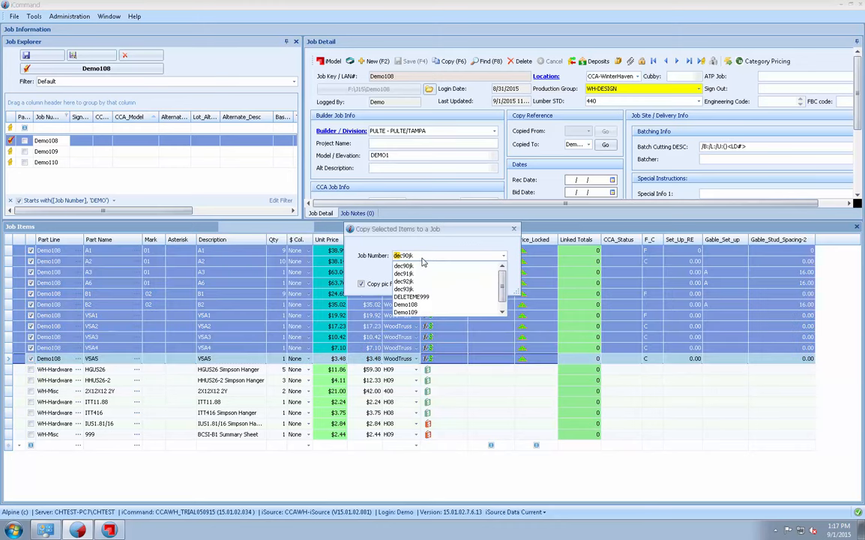
{"action": "type", "text": "mo108"}
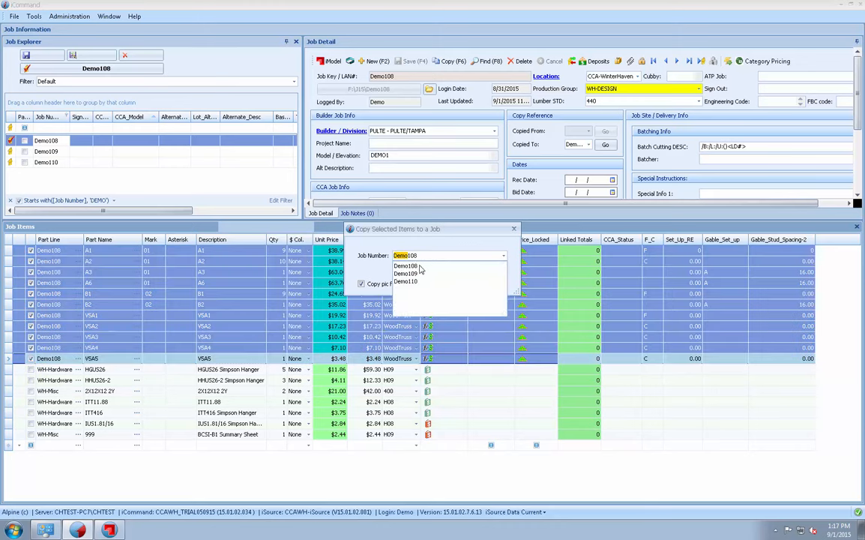
{"action": "left_click", "coordinate": [412, 274]}
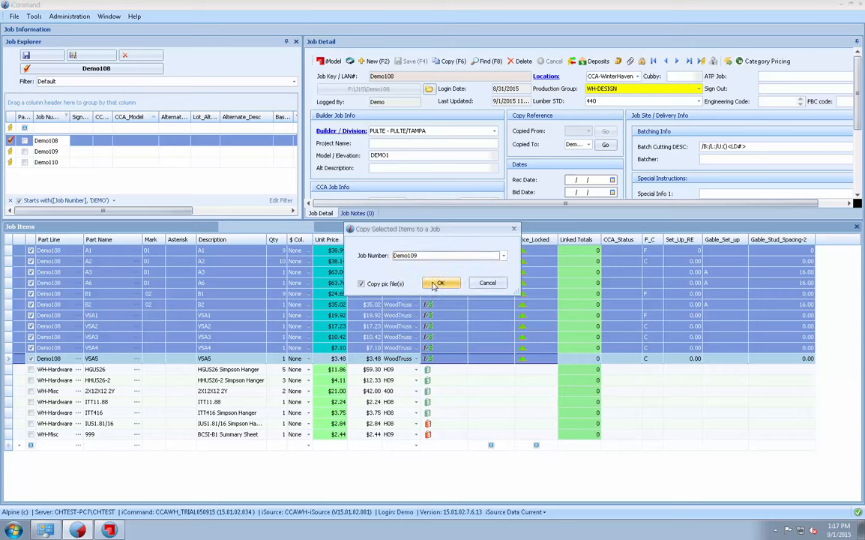
{"action": "left_click", "coordinate": [439, 283]}
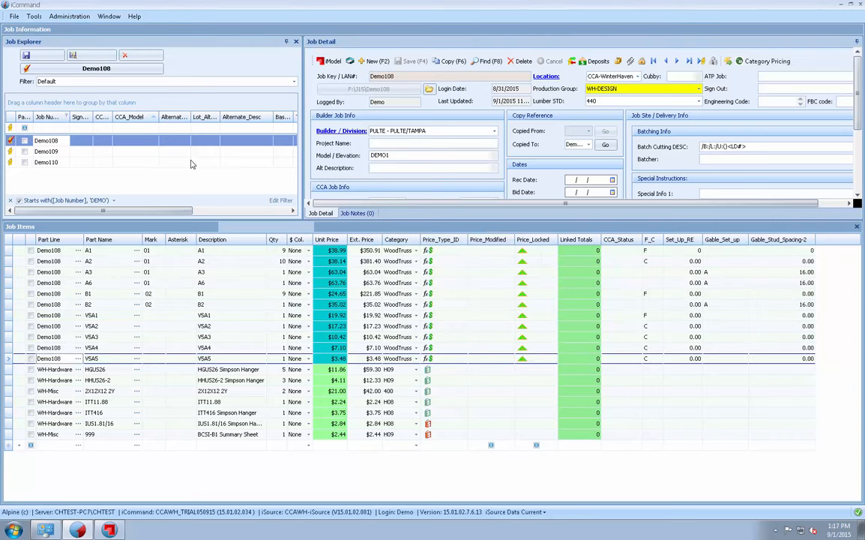
{"action": "left_click", "coordinate": [188, 152]}
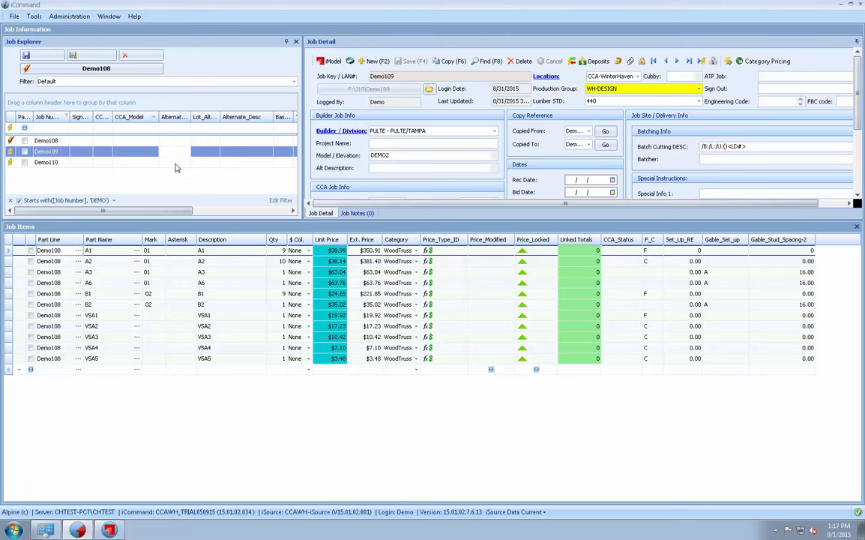
Step: Copy items VSA1 through 999 from job Demo108 into job Demo110, including their pic files
{"action": "left_click", "coordinate": [175, 166]}
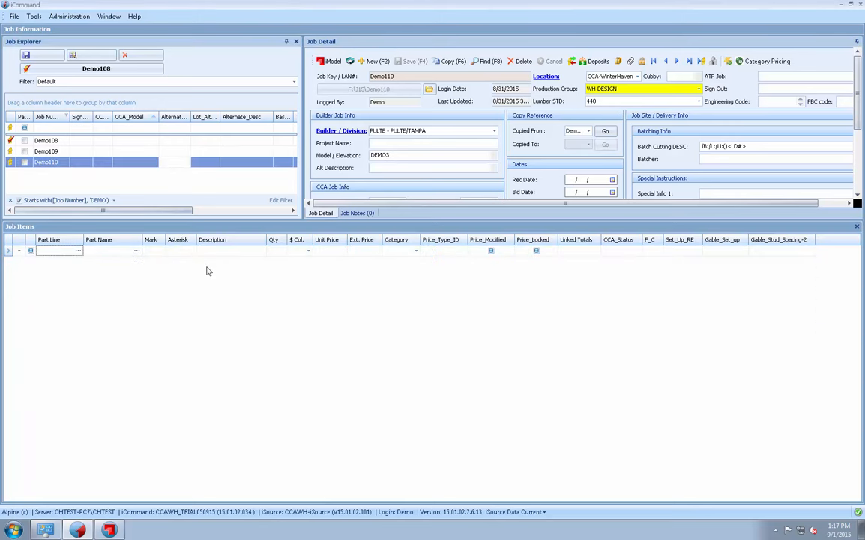
{"action": "right_click", "coordinate": [208, 270]}
{"action": "left_click", "coordinate": [231, 289]}
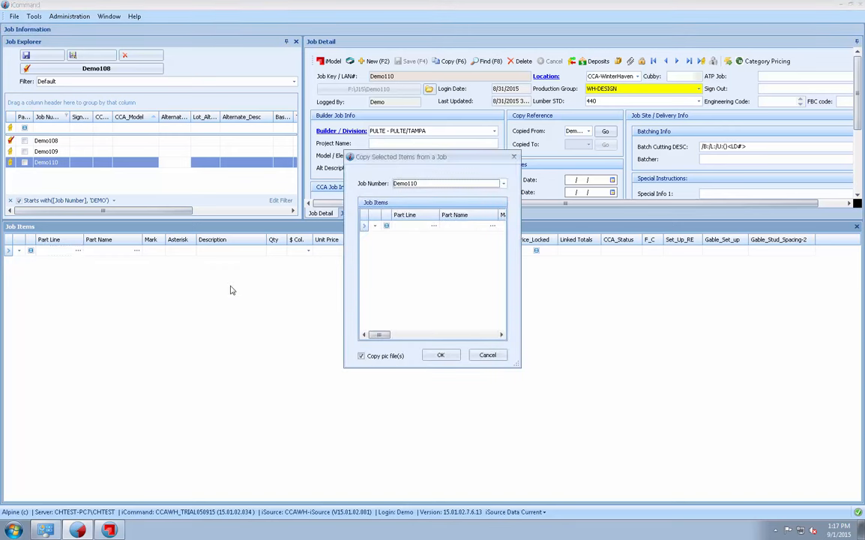
{"action": "type", "text": "de"}
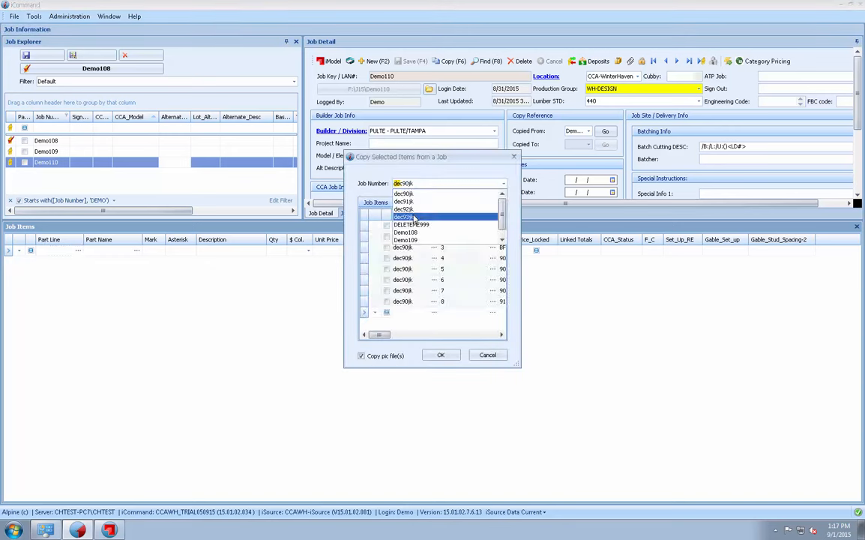
{"action": "type", "text": "mo108"}
{"action": "left_click", "coordinate": [417, 195]}
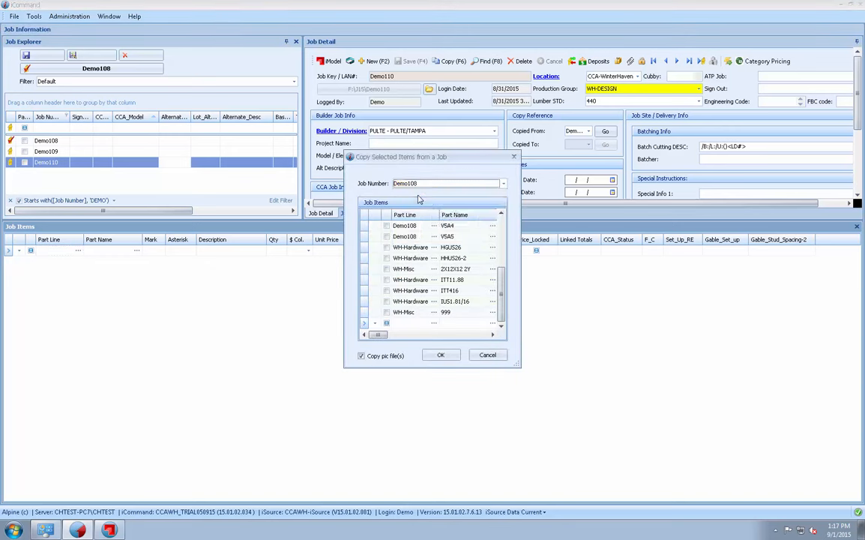
{"action": "left_click_drag", "start_coordinate": [360, 155], "coordinate": [230, 114]}
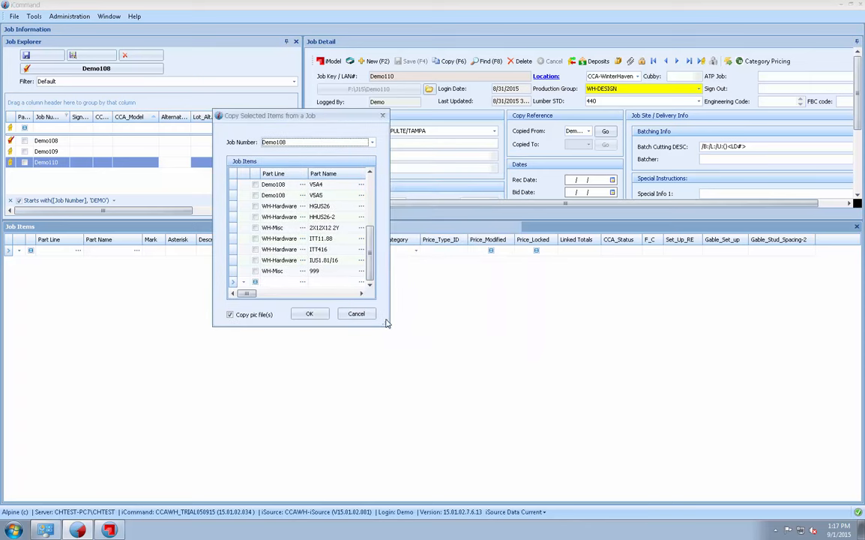
{"action": "left_click_drag", "start_coordinate": [386, 322], "coordinate": [693, 450]}
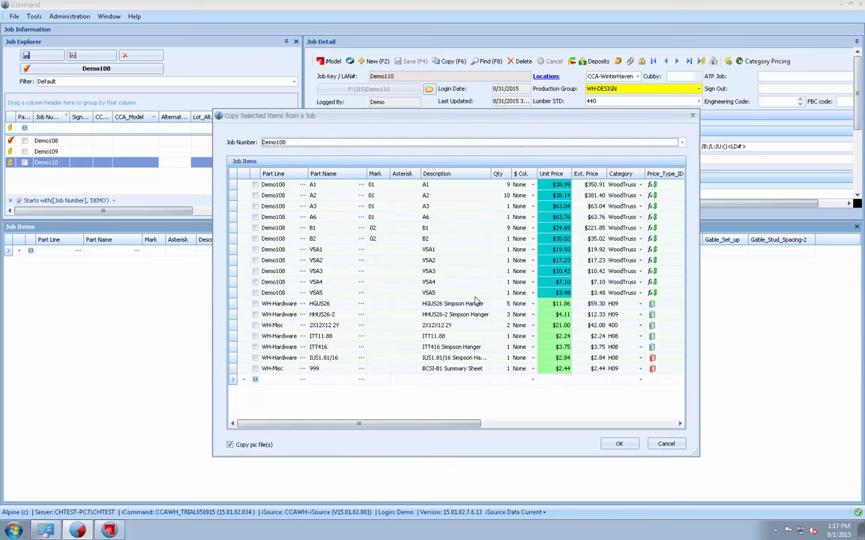
{"action": "left_click", "coordinate": [449, 249]}
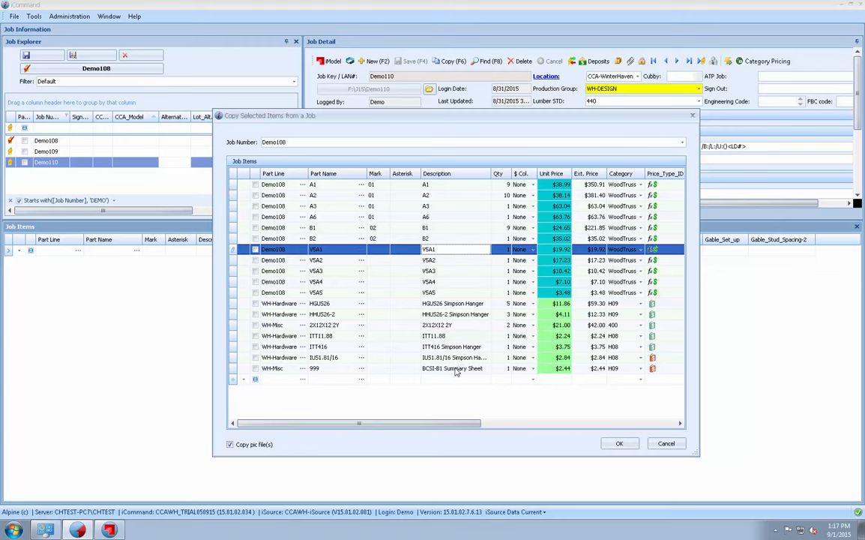
{"action": "left_click", "coordinate": [443, 367], "text": "shift"}
{"action": "left_click", "coordinate": [629, 443]}
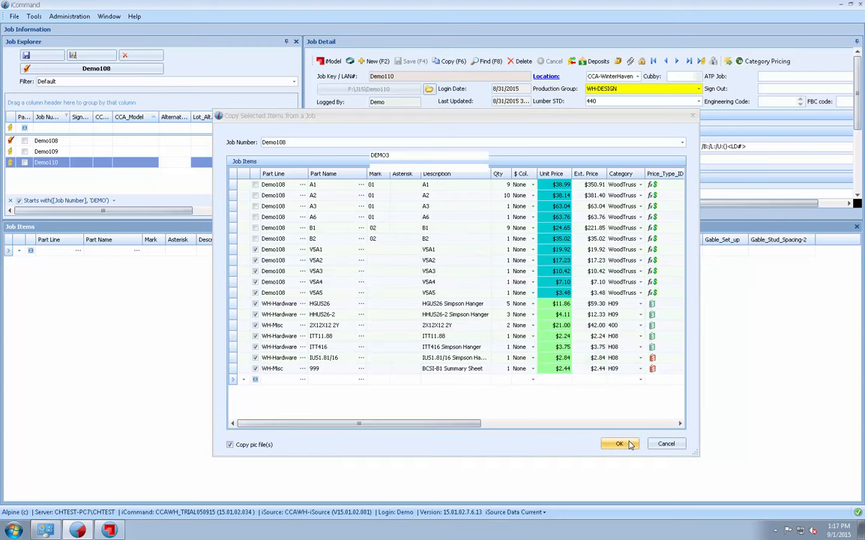